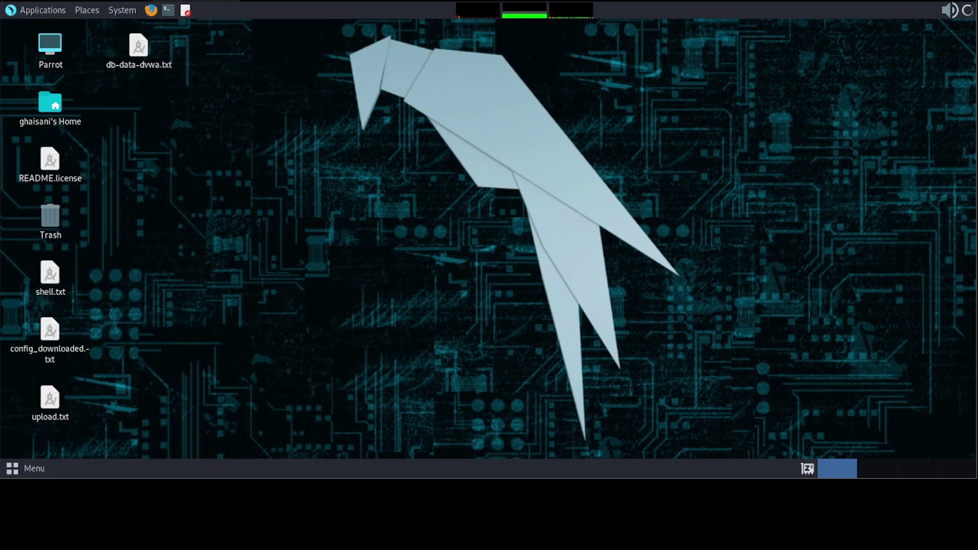
Launch Firefox, maximize the window, and search Google for 'osint framework'.
left_click(150, 10)
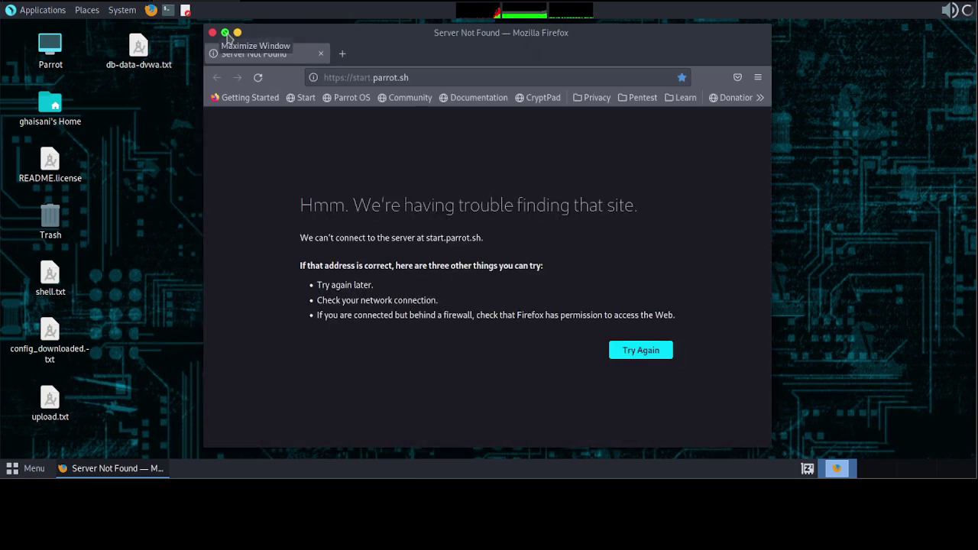
left_click(225, 33)
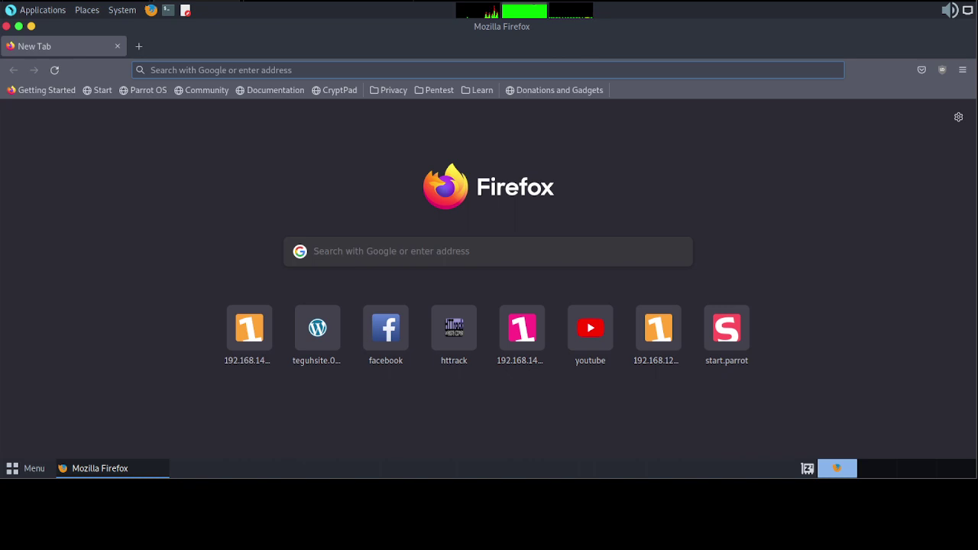
left_click(235, 70)
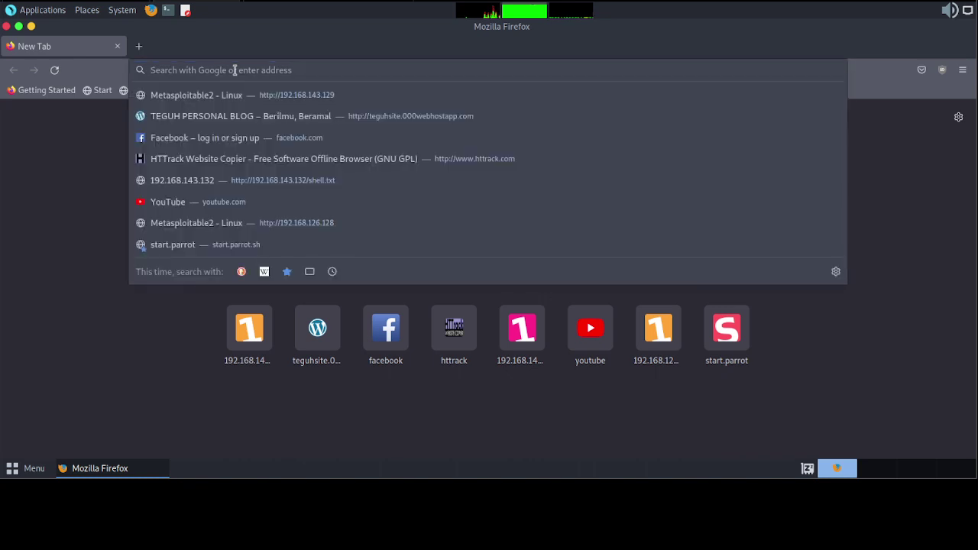
type("osi")
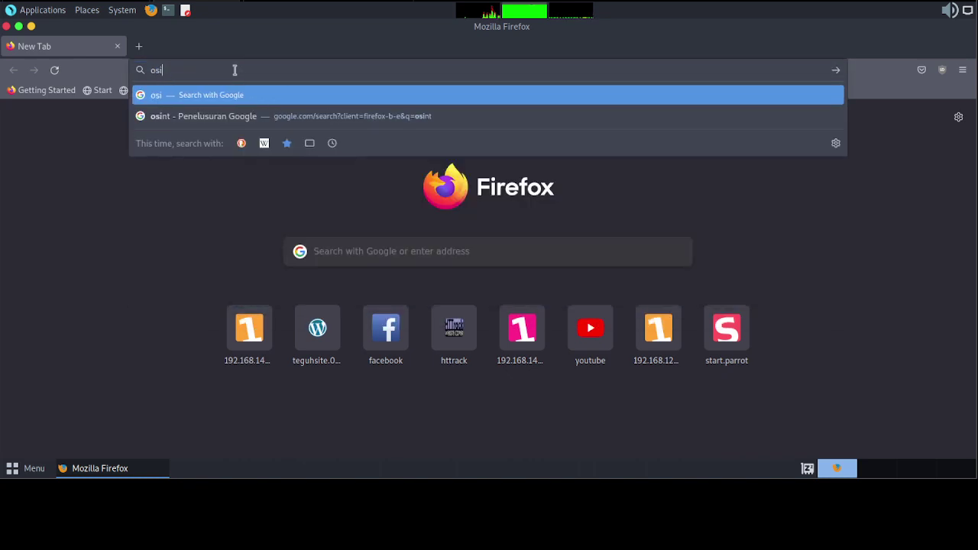
type("nt f")
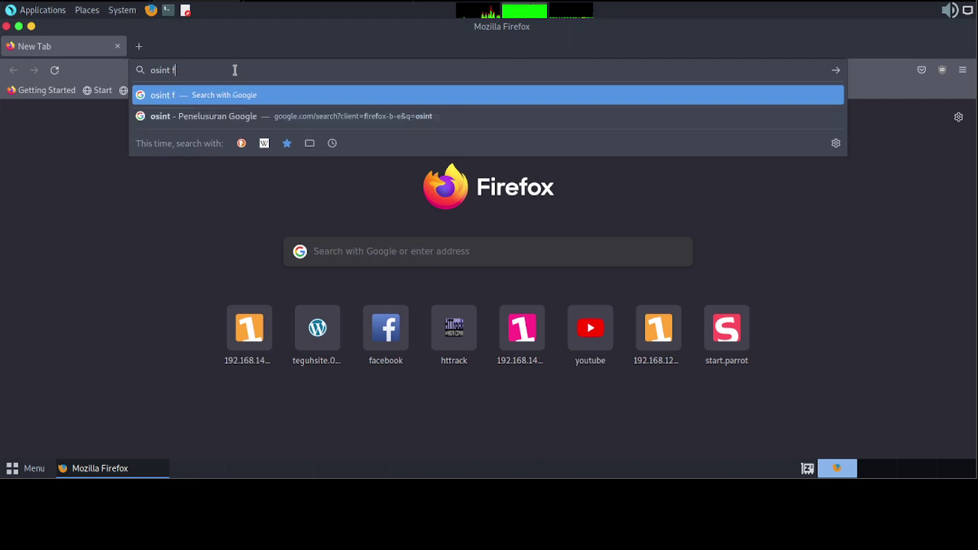
type("ramework")
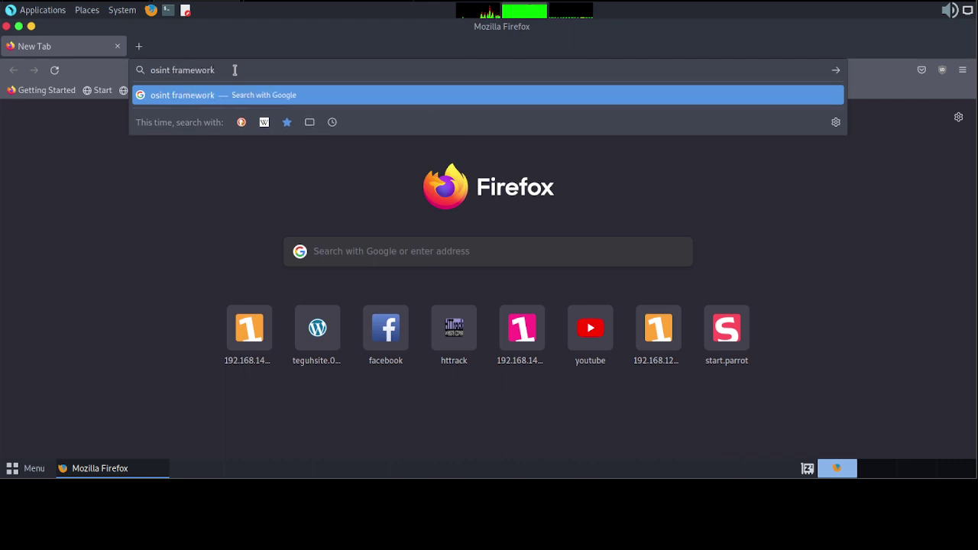
key("Return")
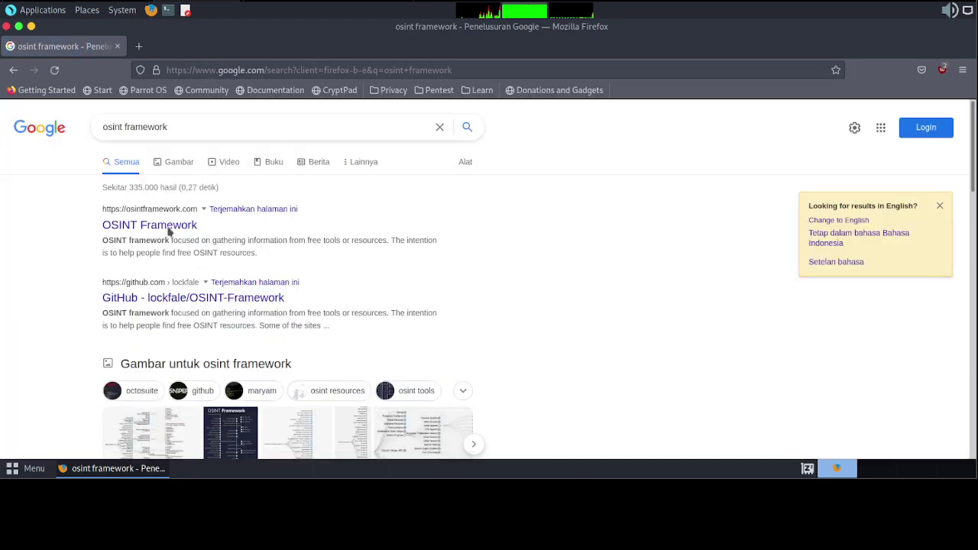
Open the OSINT Framework result and scroll down to the site's Notes section.
left_click(167, 228)
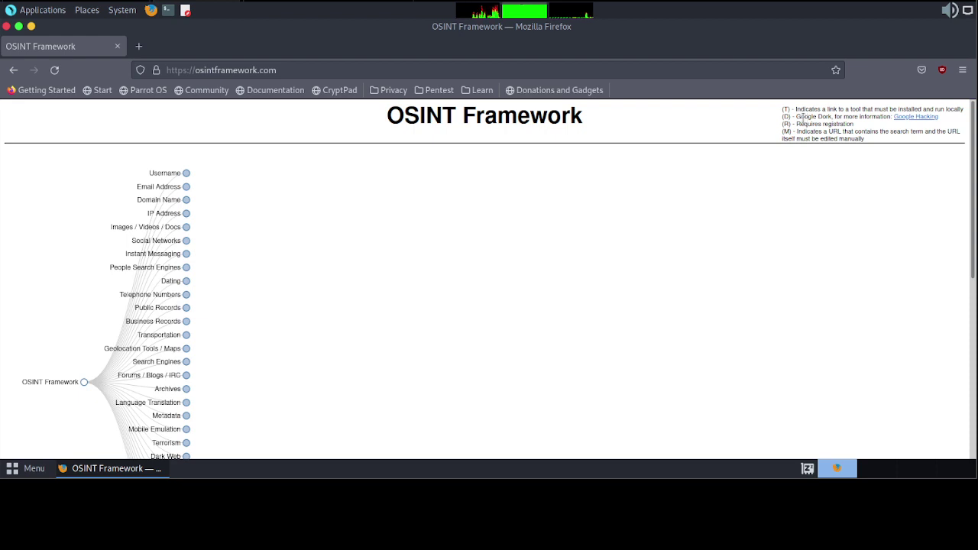
scroll(621, 209, "down", 2)
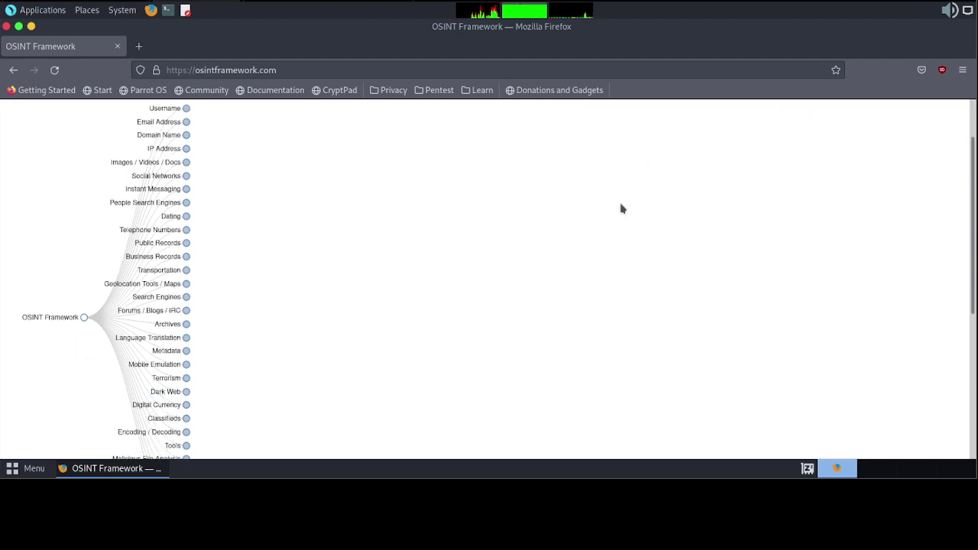
scroll(621, 209, "down", 2)
scroll(622, 209, "up", 3)
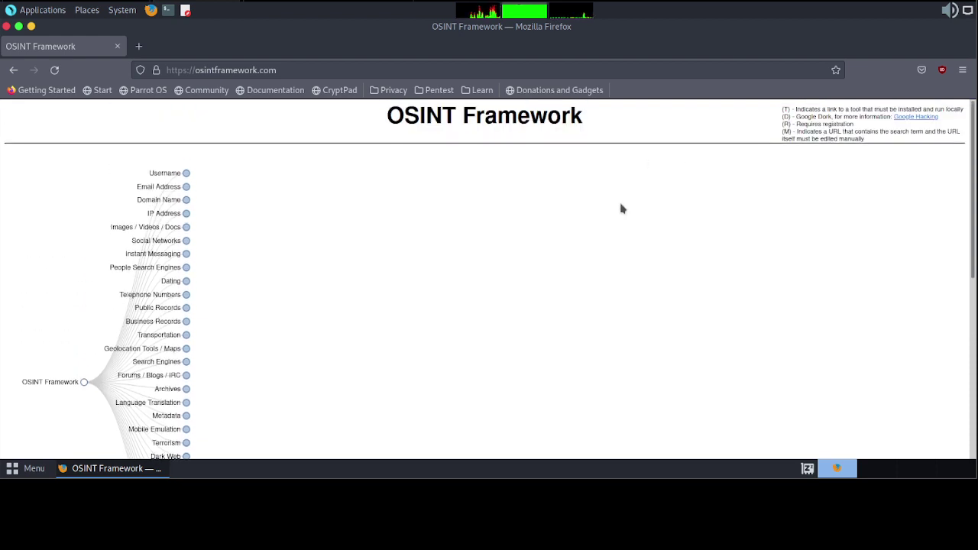
scroll(621, 208, "down", 2)
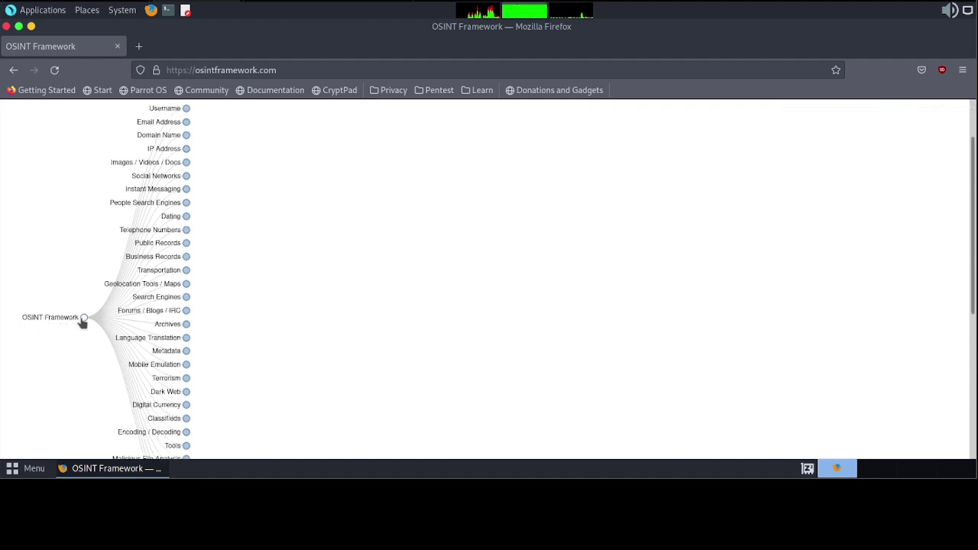
scroll(387, 217, "down", 4)
scroll(387, 217, "down", 4)
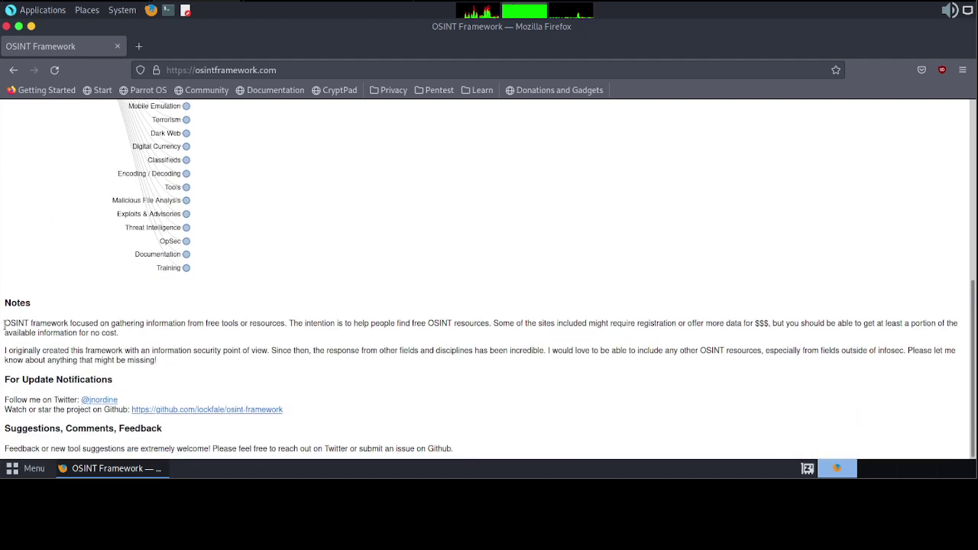
Highlight the Notes' opening words and the word 'gathering', then return to the top.
left_click_drag(5, 326, 89, 325)
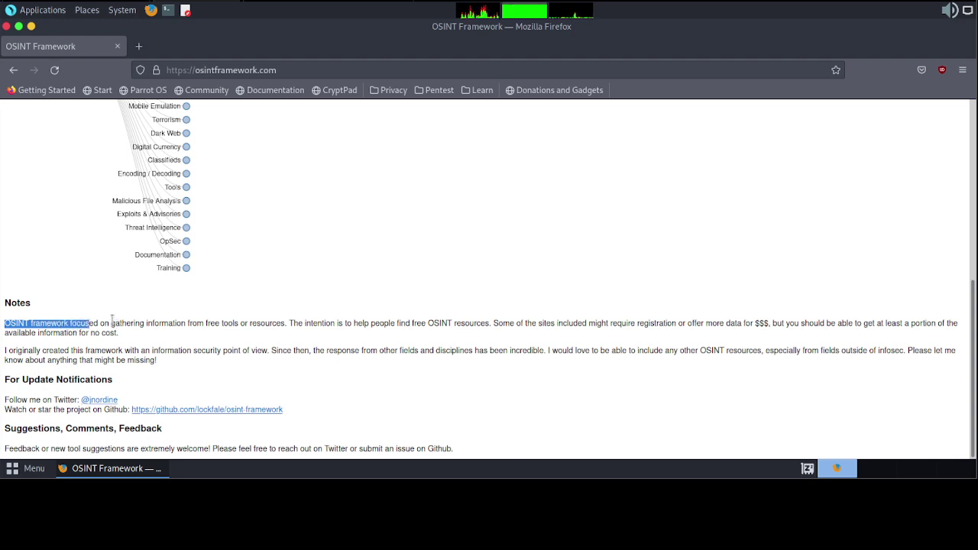
left_click_drag(112, 323, 152, 321)
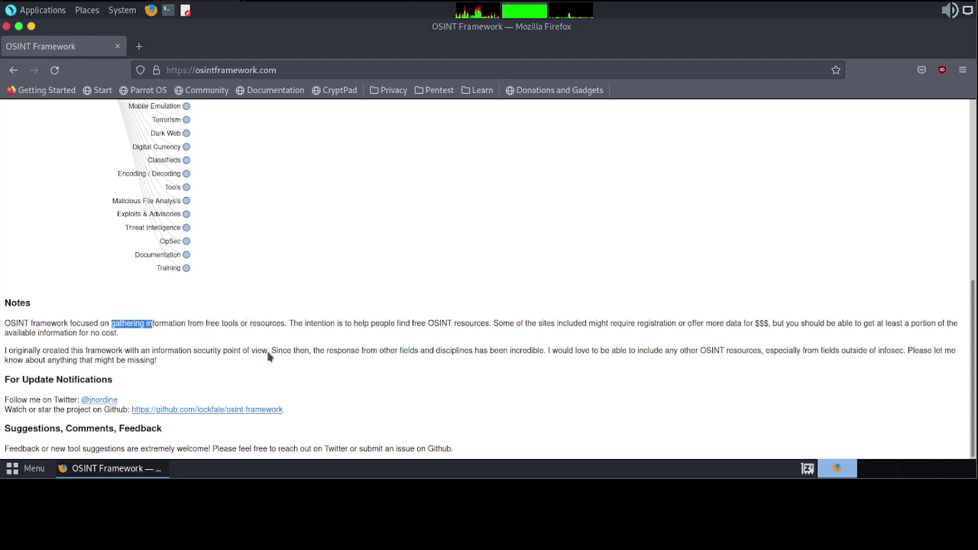
scroll(260, 349, "up", 5)
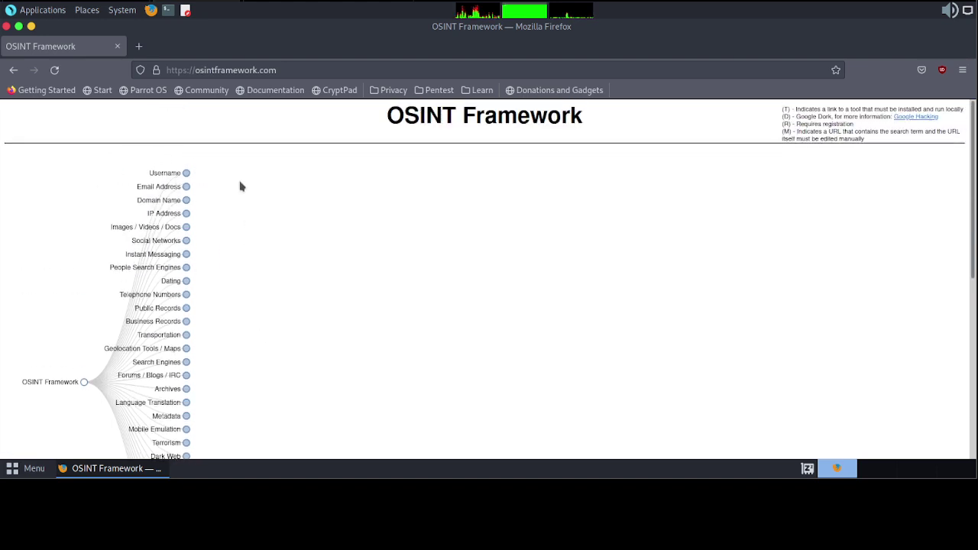
left_click(186, 174)
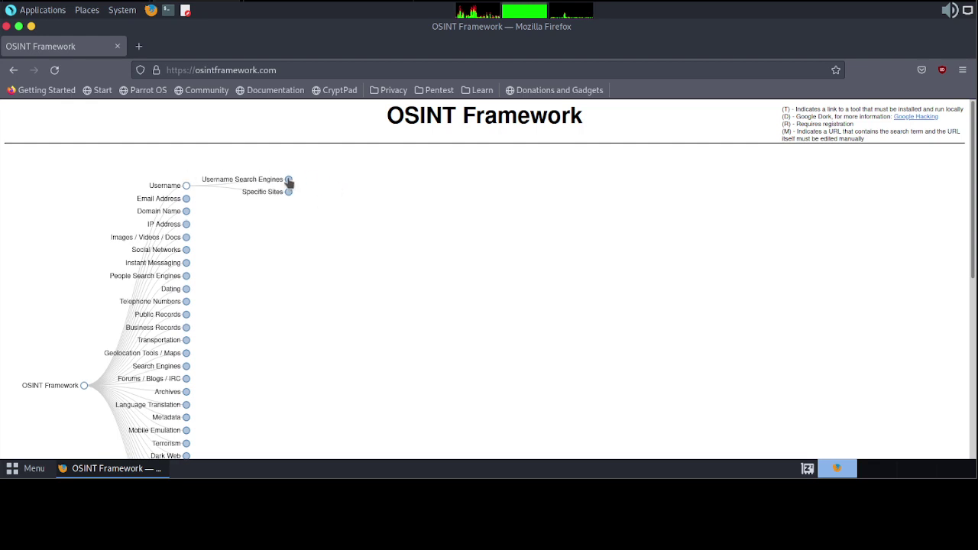
left_click(289, 180)
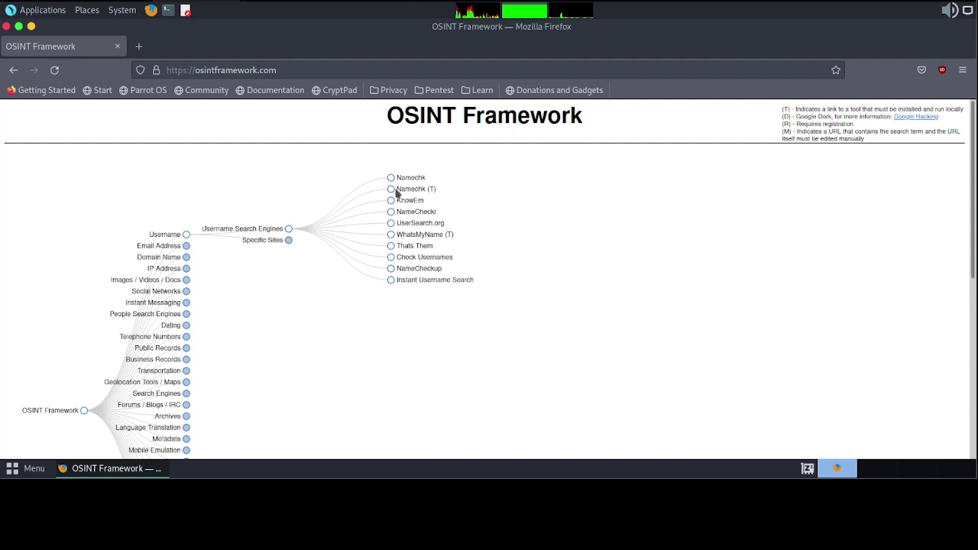
left_click(289, 230)
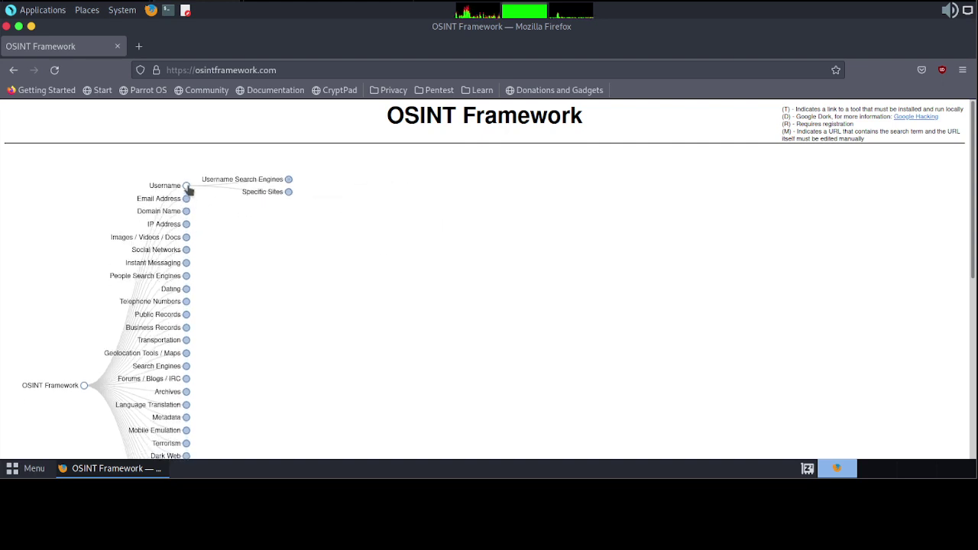
left_click(188, 189)
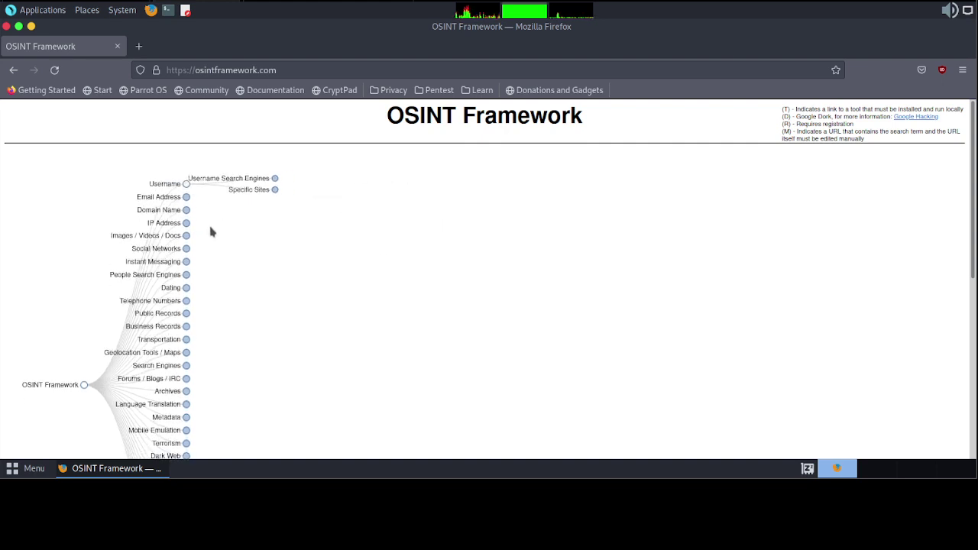
left_click(188, 187)
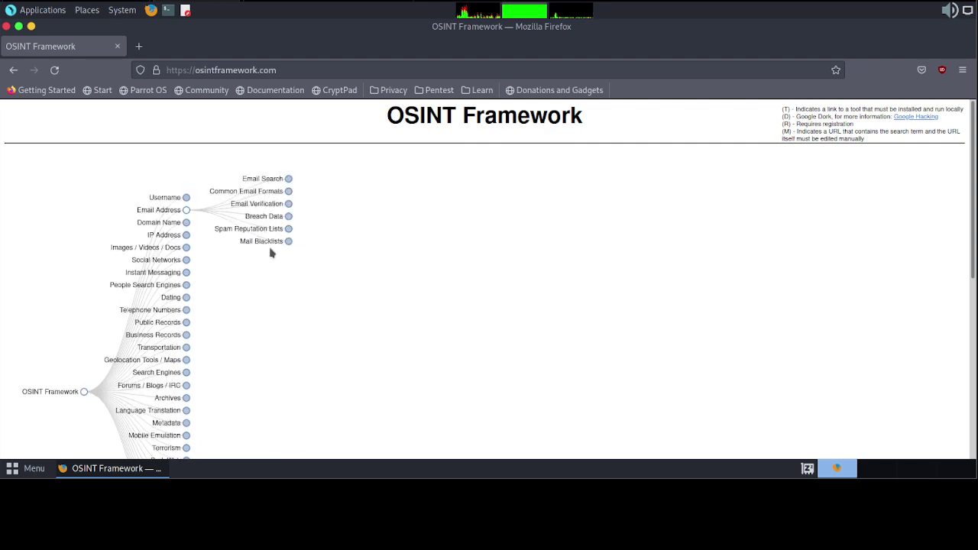
left_click(288, 180)
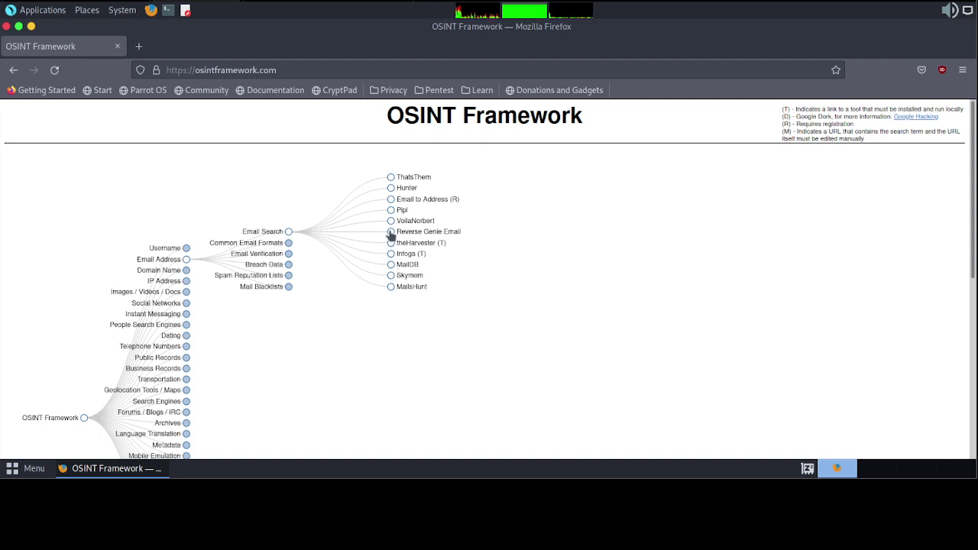
left_click(187, 260)
scroll(252, 192, "down", 3)
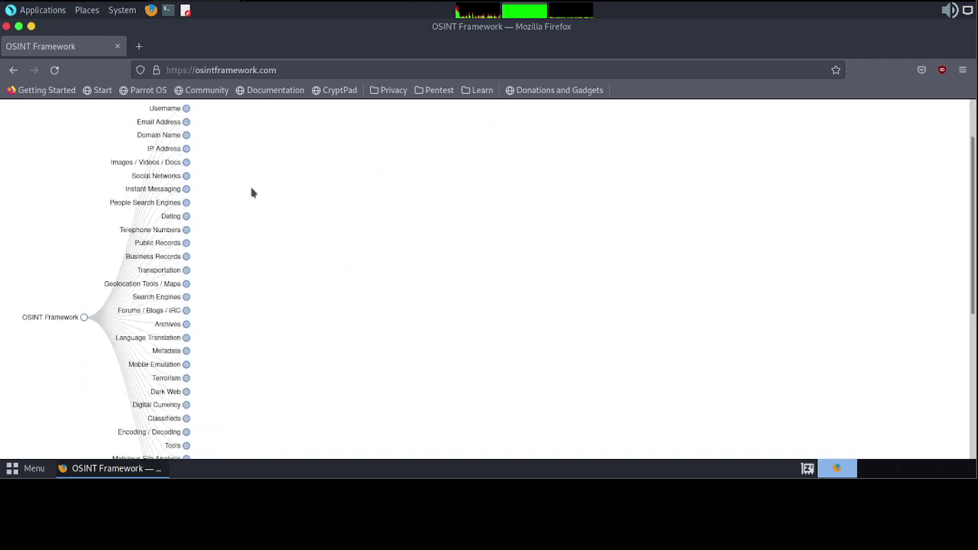
Expand Domain Name › Whois Records and open Whois ARIN in a new tab.
left_click(185, 137)
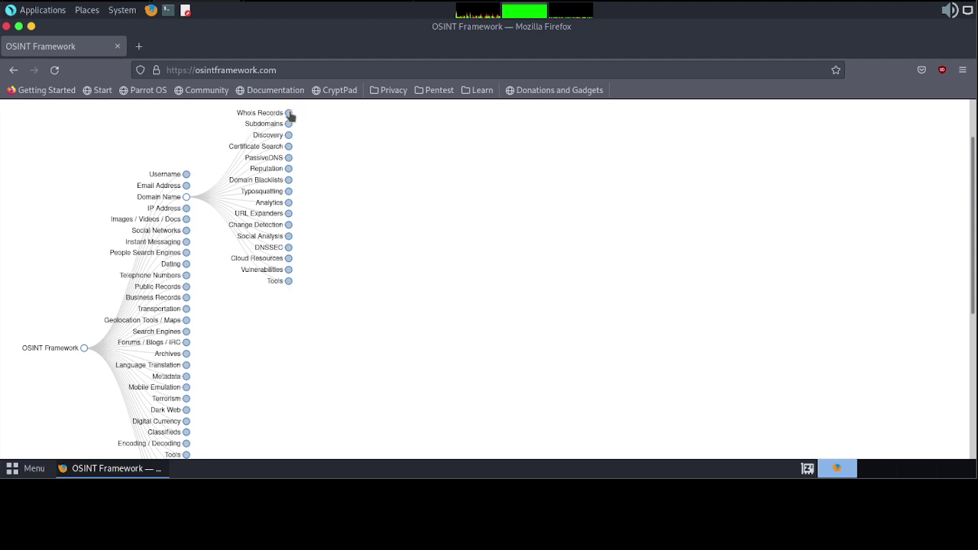
left_click(291, 113)
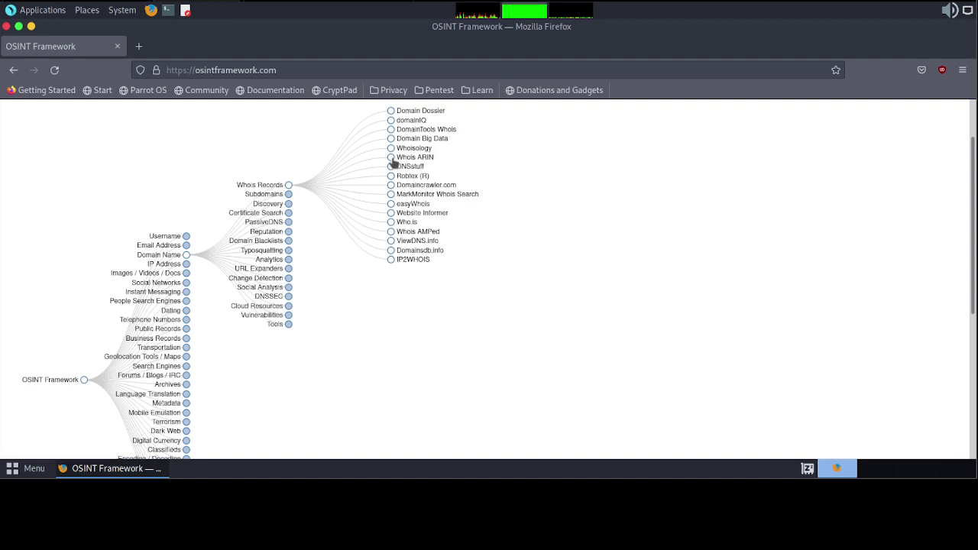
left_click(405, 158)
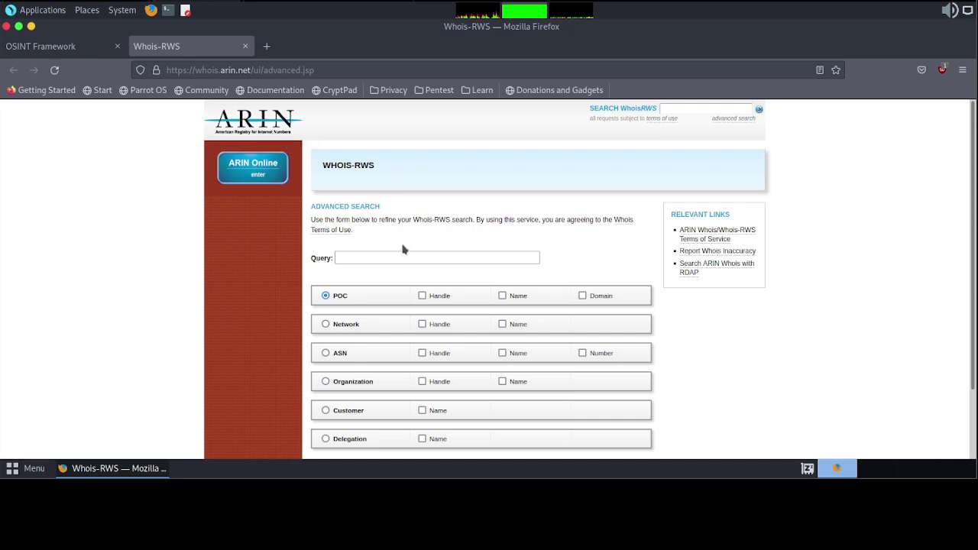
Look over the ARIN Whois-RWS query page, then close its tab.
scroll(404, 251, "down", 2)
scroll(413, 247, "up", 2)
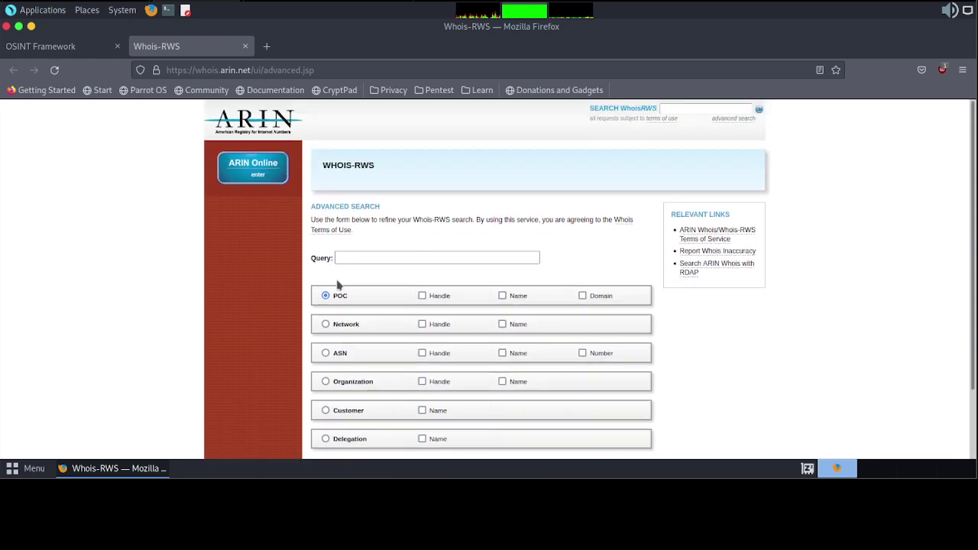
left_click(382, 255)
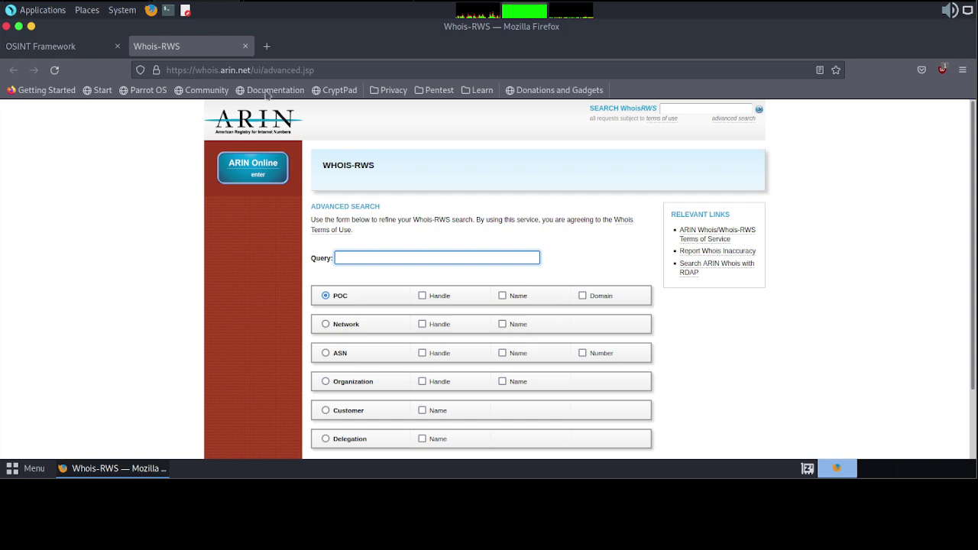
left_click(245, 47)
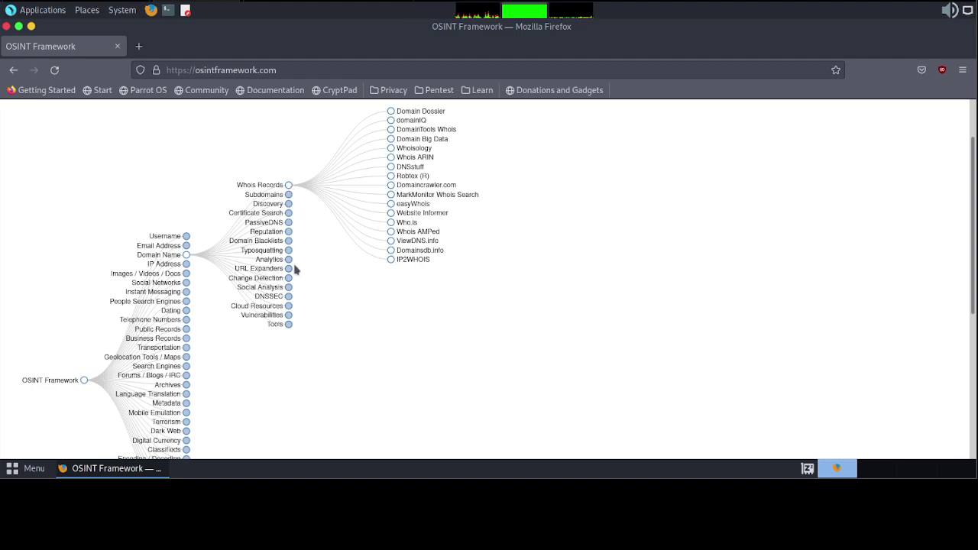
Expand Social Analysis, collapse Whois Records, and open Google Trends in a new tab.
left_click(288, 288)
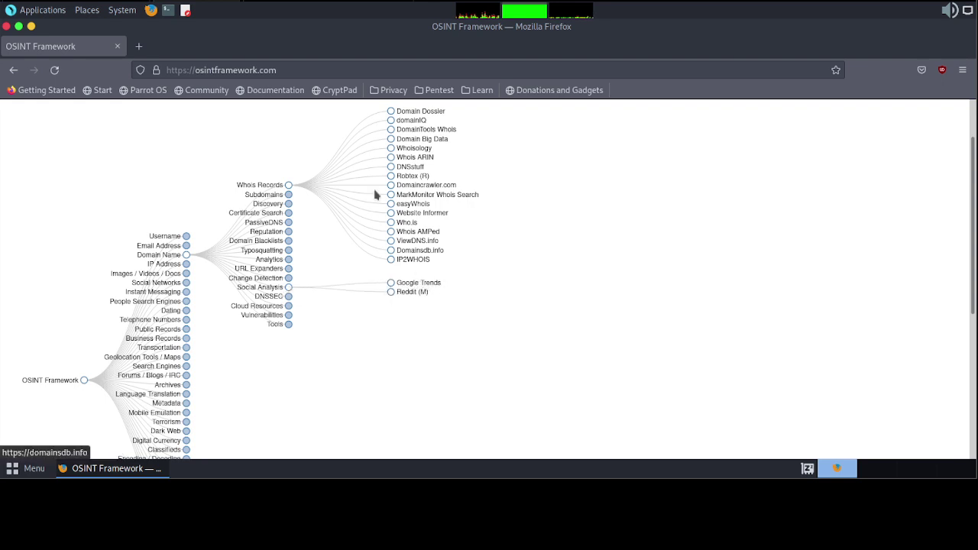
left_click(289, 187)
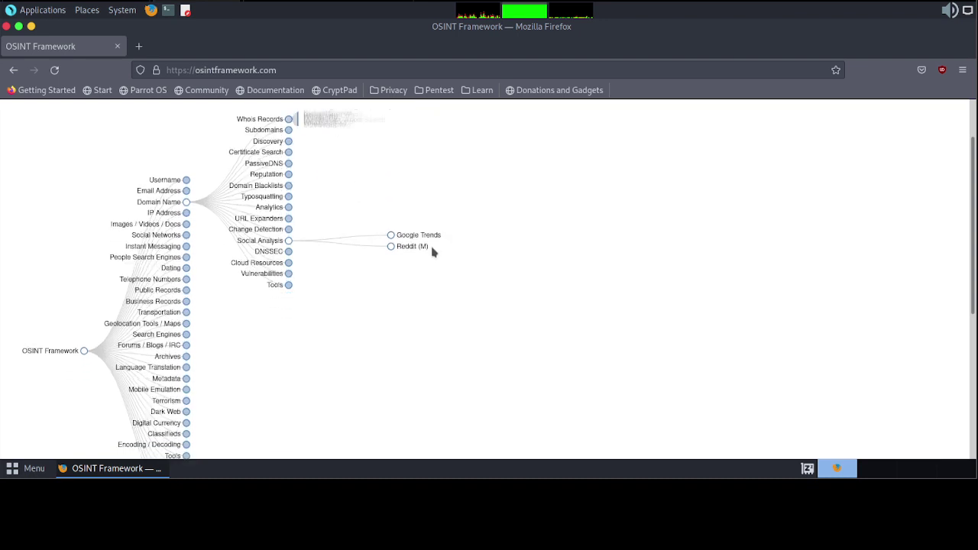
left_click(413, 232)
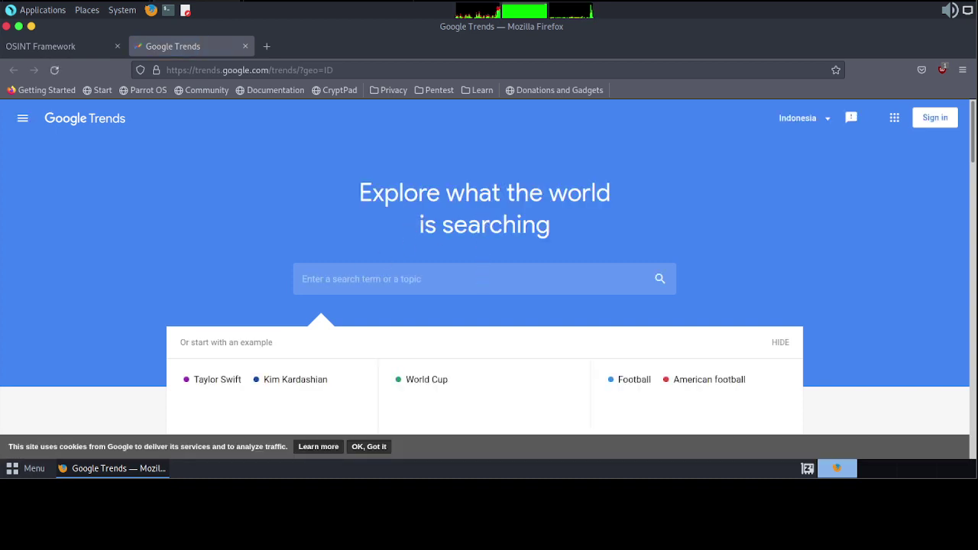
Browse the Google Trends example topics, then enter 'BBM subsidi' in the search box.
scroll(456, 283, "down", 3)
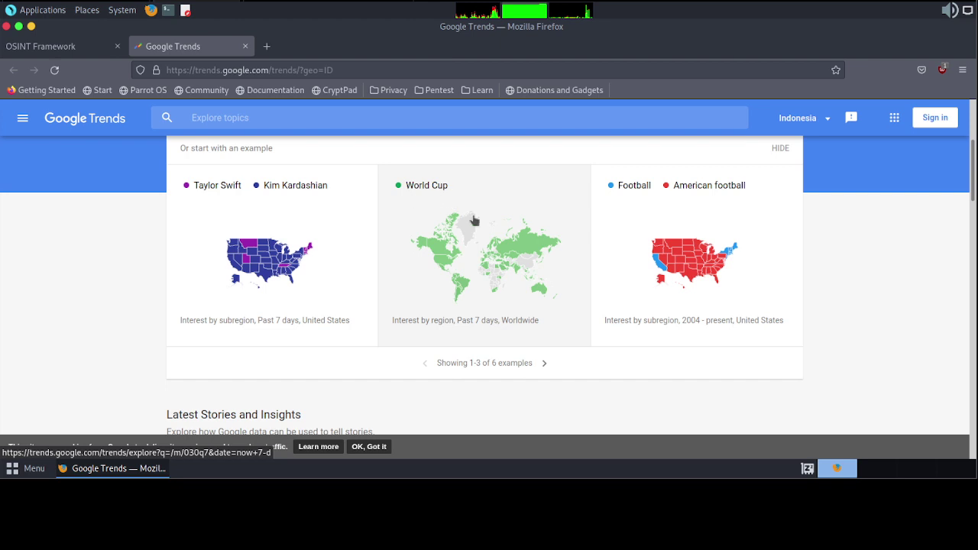
scroll(504, 264, "down", 3)
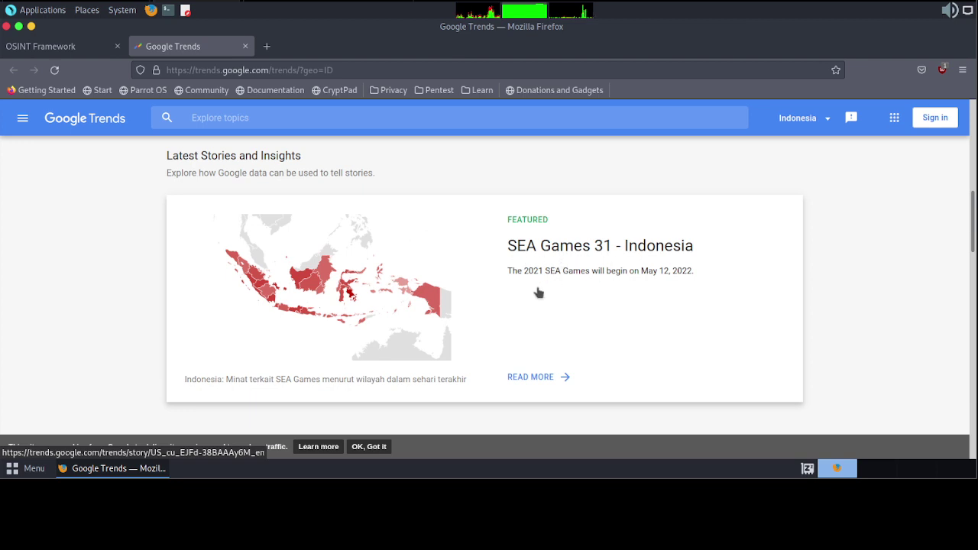
scroll(518, 286, "up", 6)
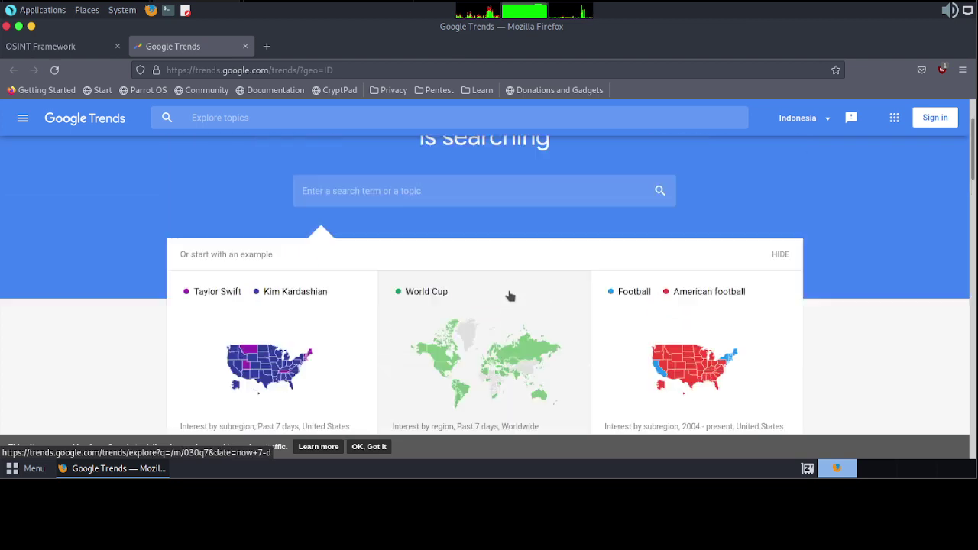
left_click(403, 281)
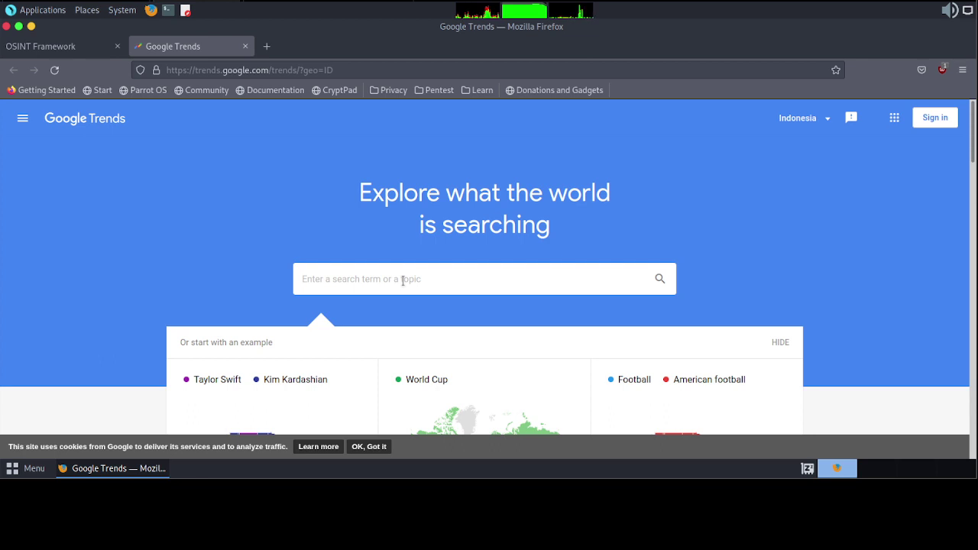
type("BBM ")
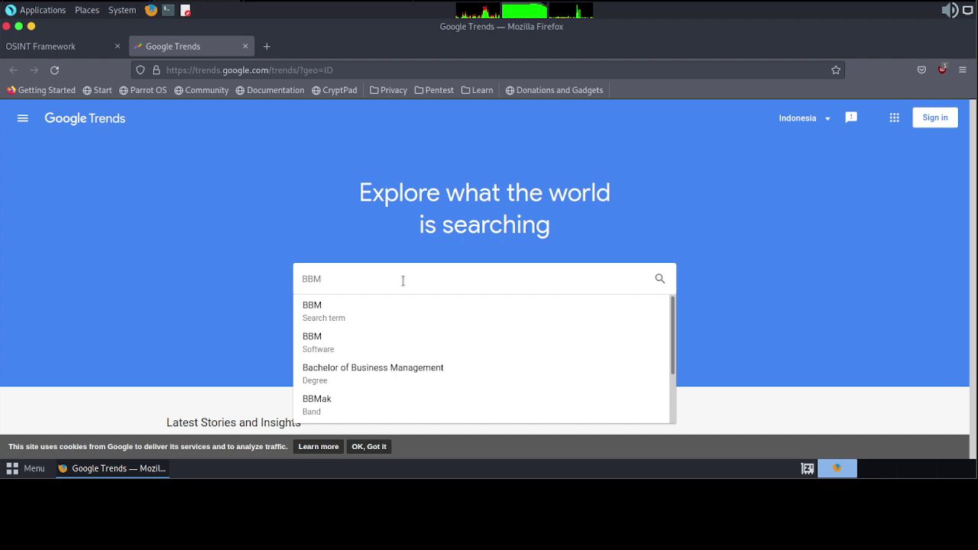
type("su")
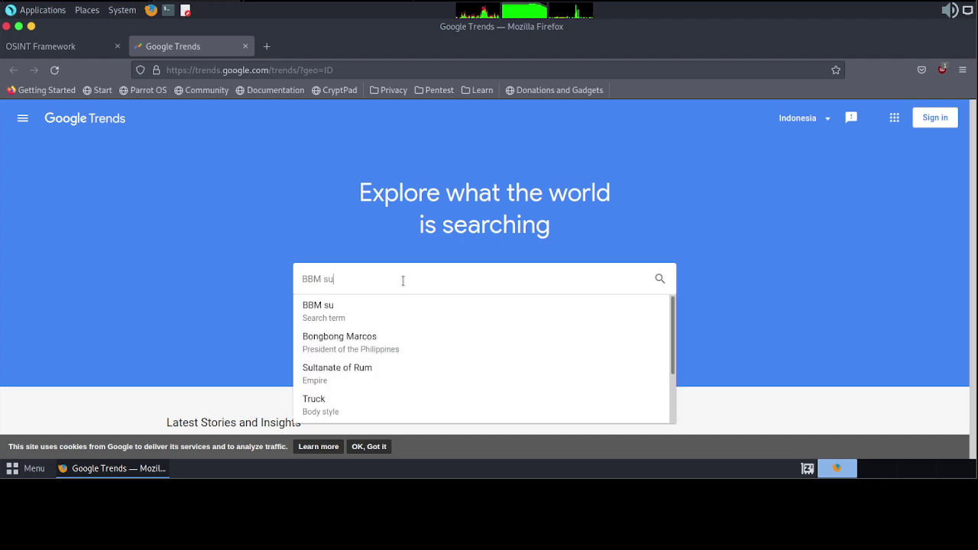
type("bsidi")
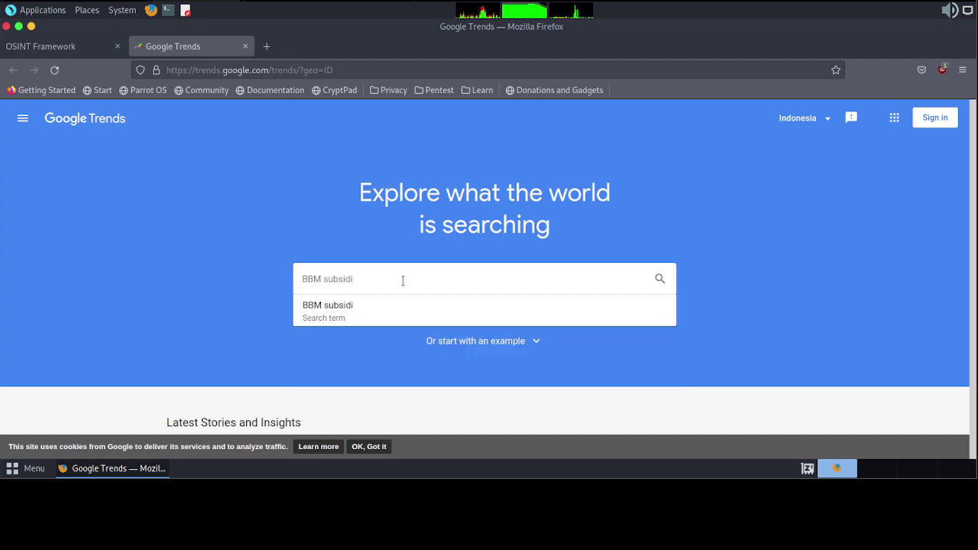
Search 'BBM subsidi' and review the interest chart, subregions and related queries.
key("Return")
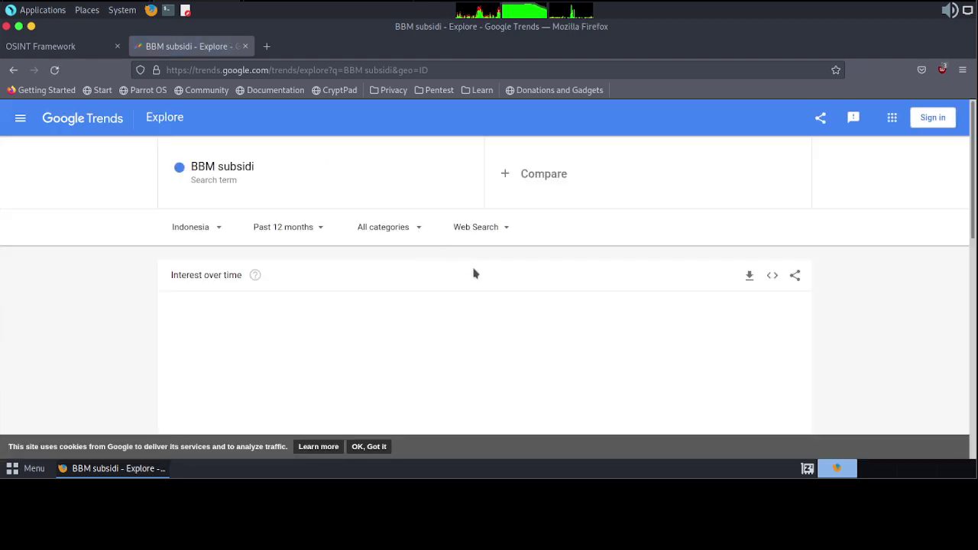
scroll(474, 273, "down", 2)
scroll(474, 273, "down", 2)
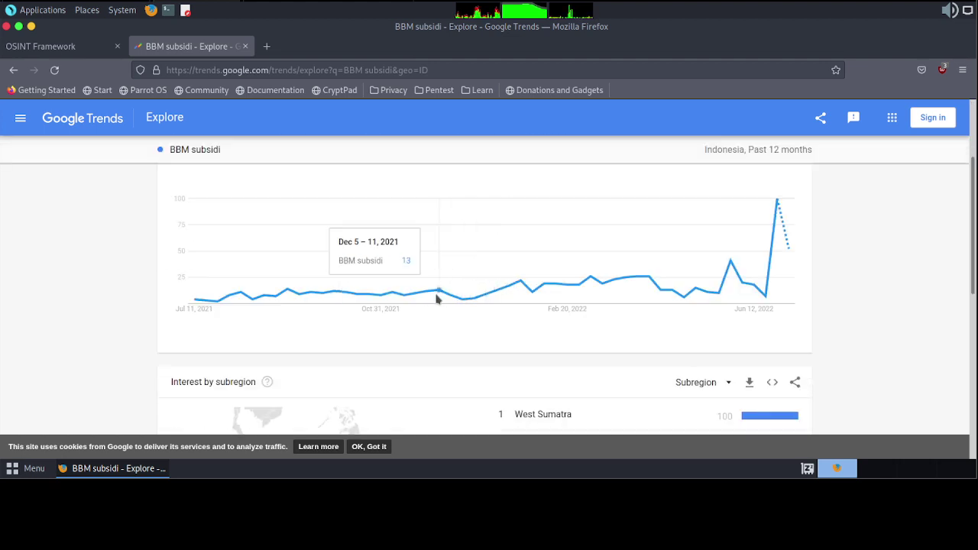
scroll(385, 300, "down", 2)
scroll(386, 300, "down", 1)
scroll(386, 300, "down", 2)
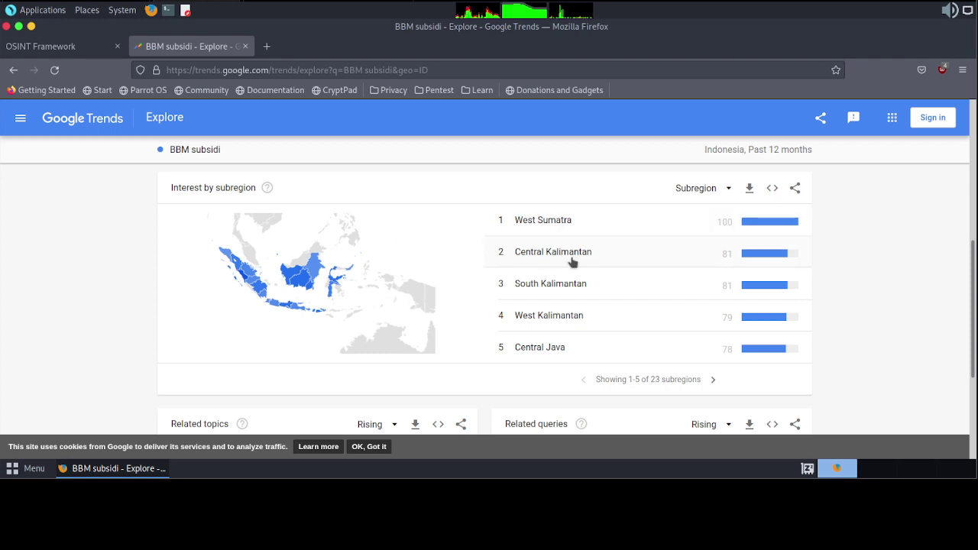
scroll(418, 286, "down", 5)
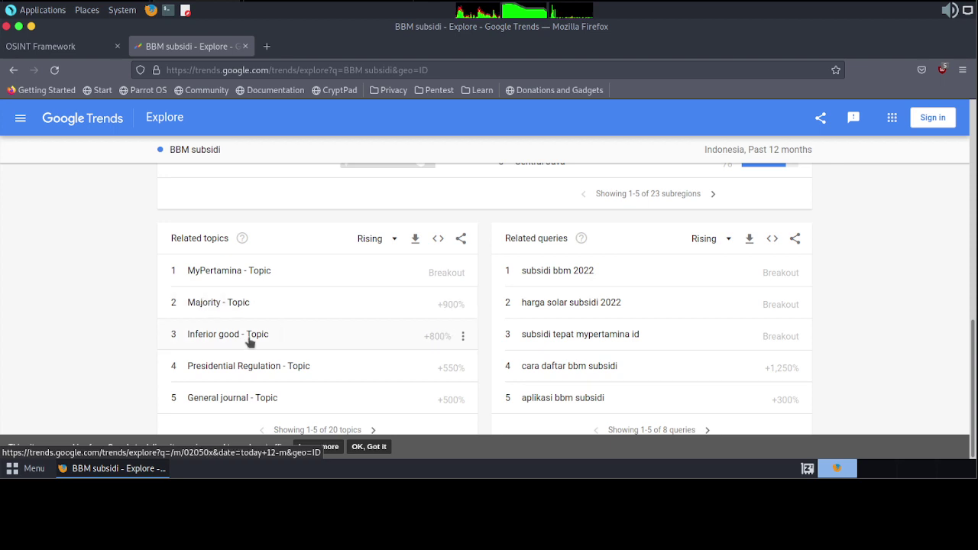
scroll(336, 346, "up", 3)
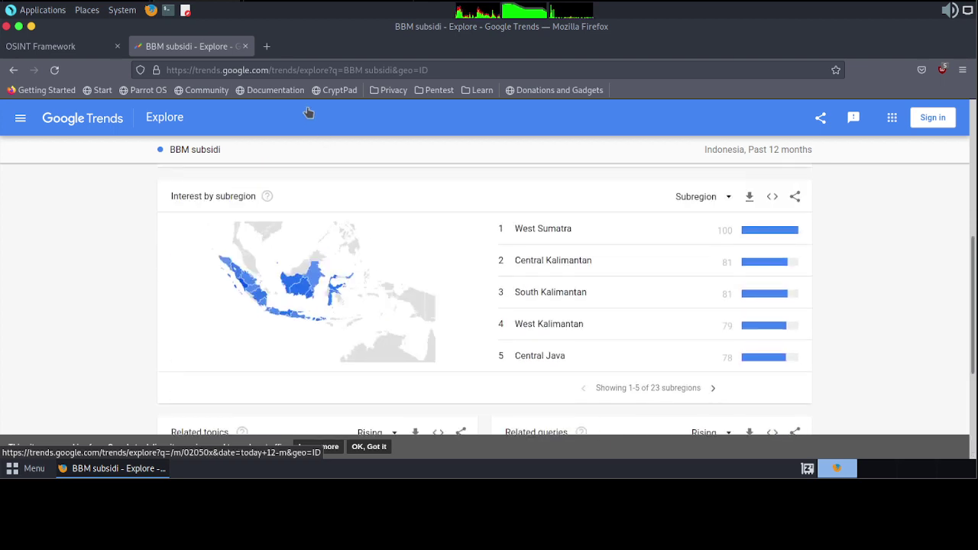
Close Google Trends, collapse Domain Name, and expand Images / Videos / Docs › Videos › Search.
left_click(244, 48)
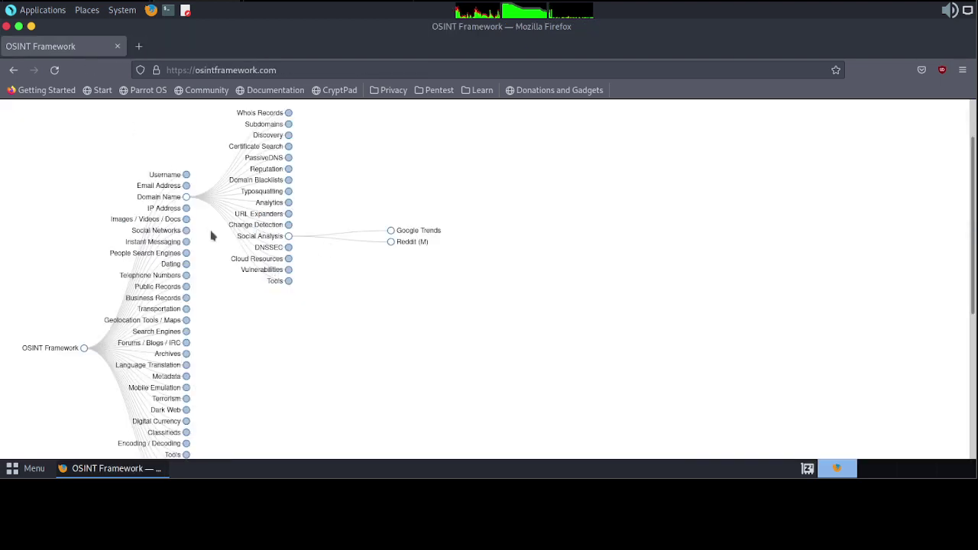
left_click(187, 199)
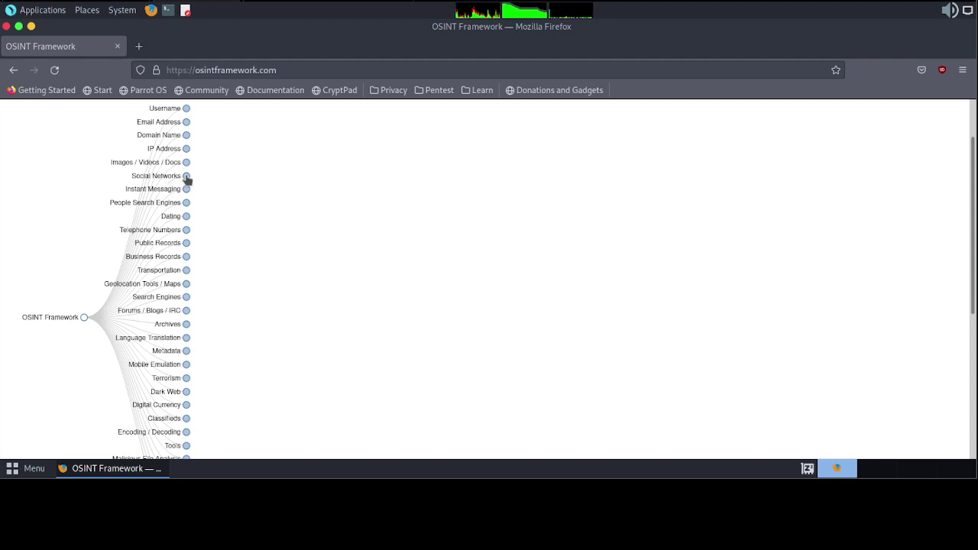
left_click(186, 162)
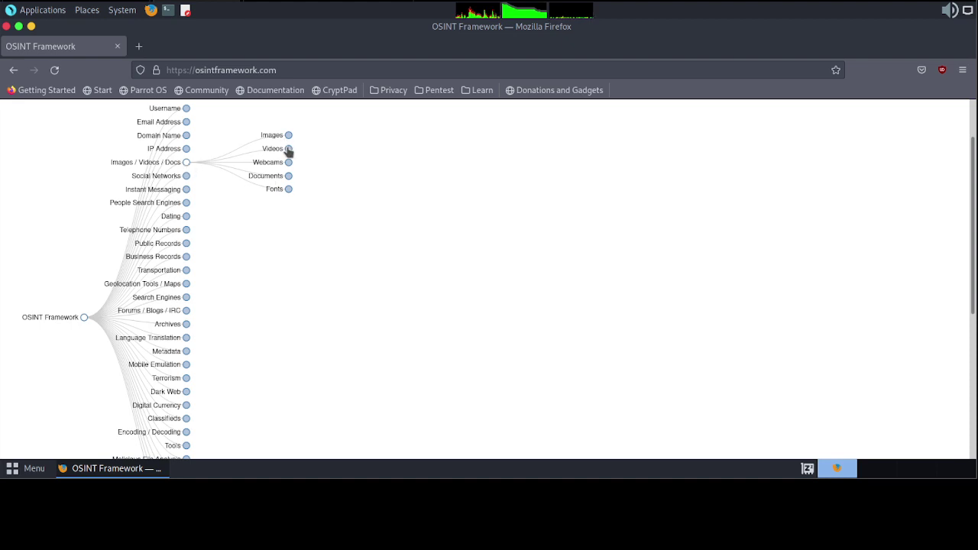
left_click(289, 149)
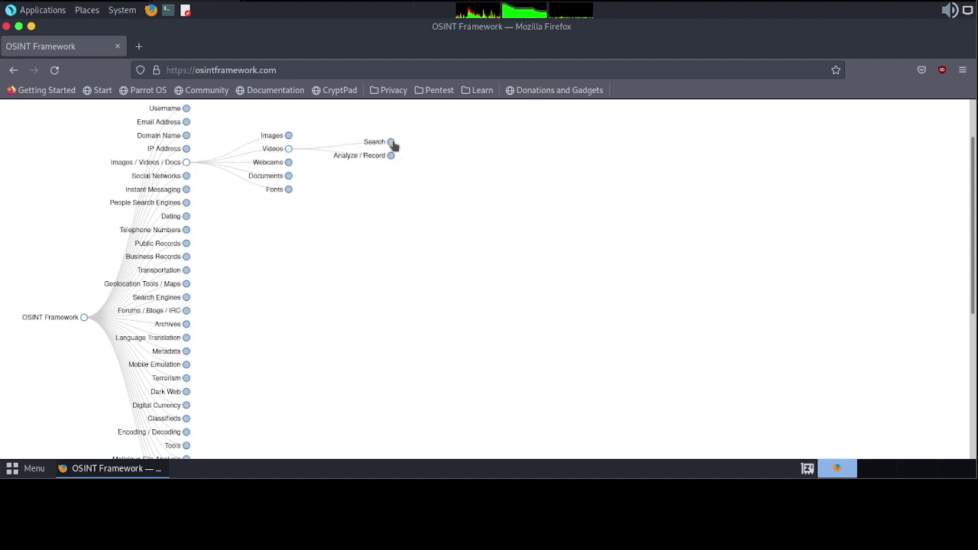
left_click(391, 142)
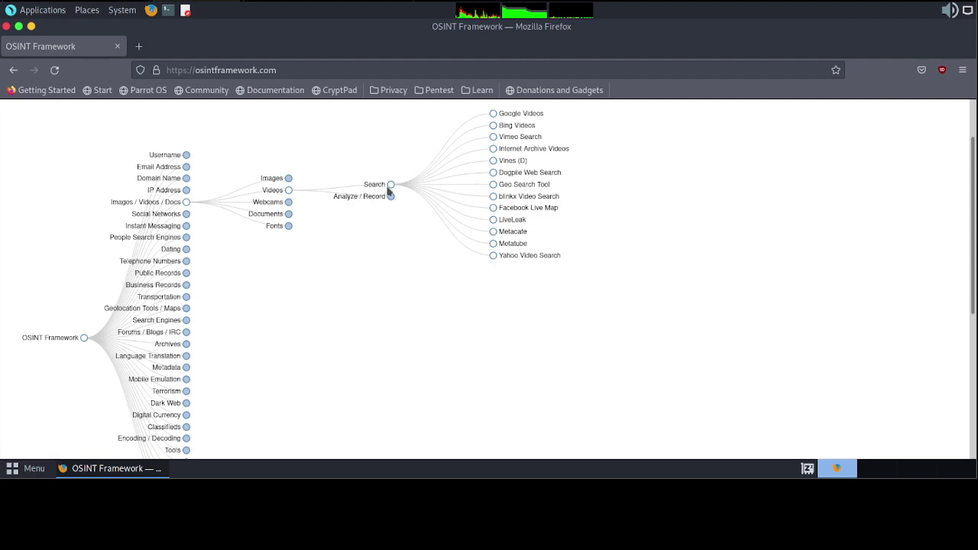
Toggle the video search tool list, then collapse Images / Videos / Docs.
left_click(391, 186)
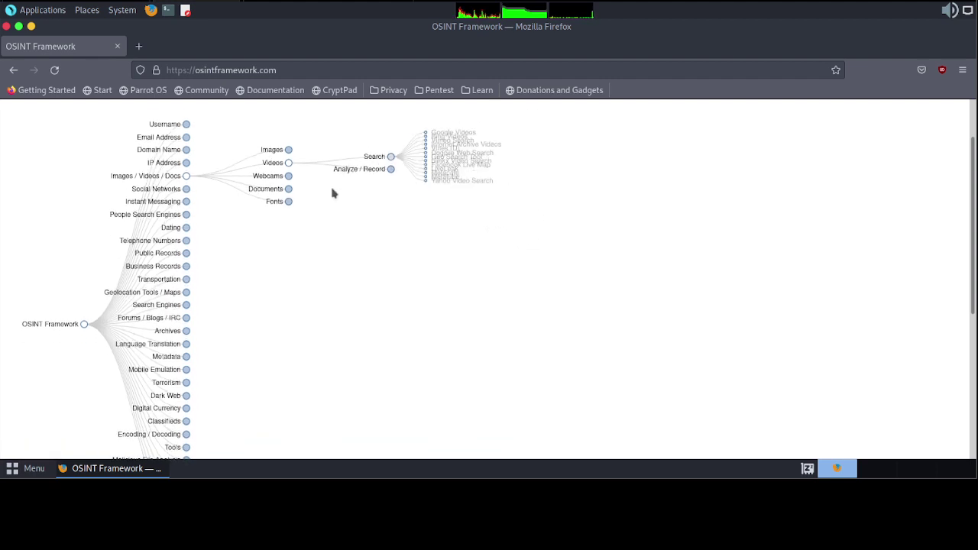
left_click(390, 143)
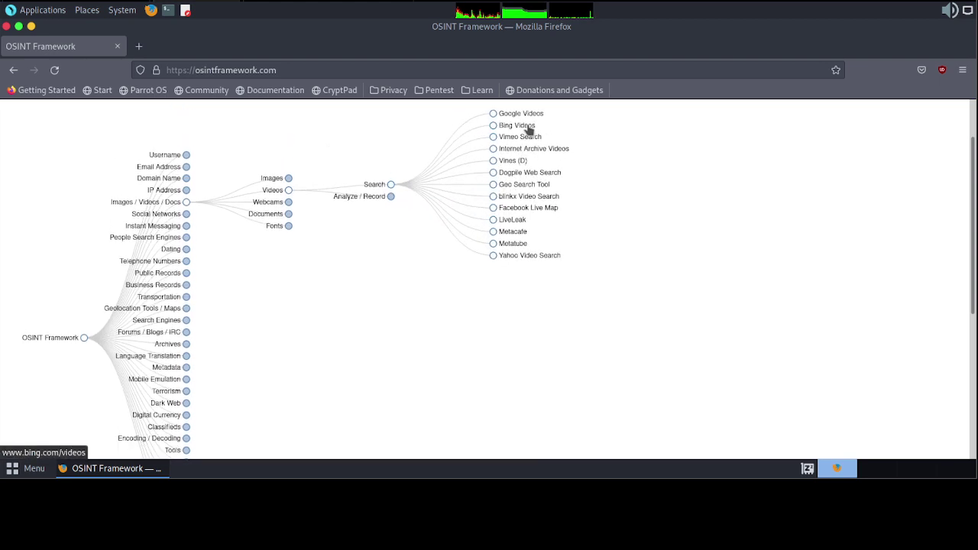
left_click(187, 202)
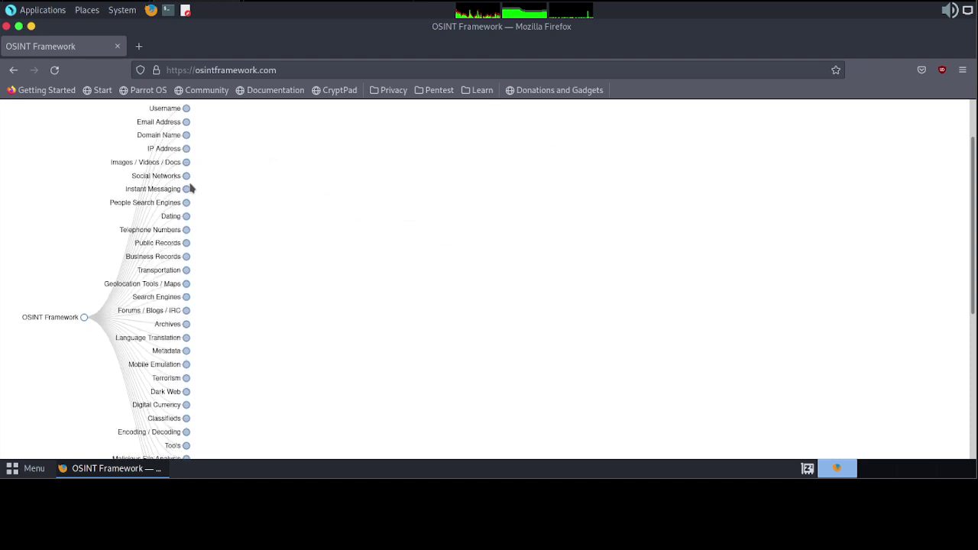
Expand Social Networks › Facebook's Analytics and Search lists and open Find my Facebook ID.
left_click(186, 176)
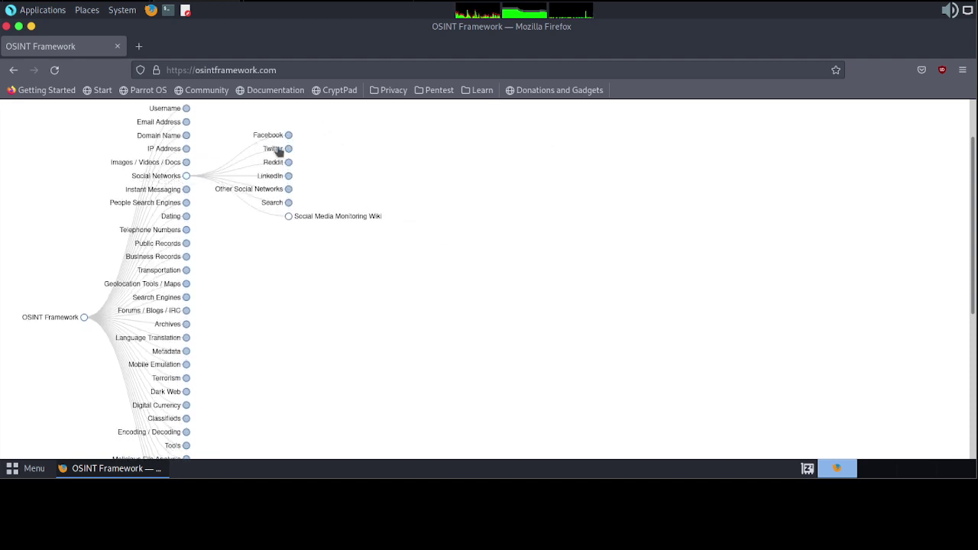
left_click(289, 190)
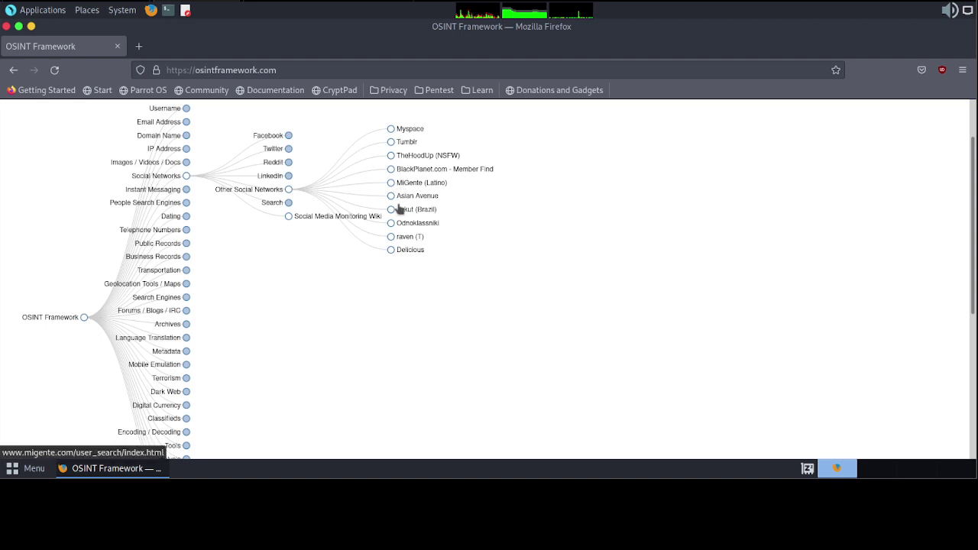
left_click(289, 190)
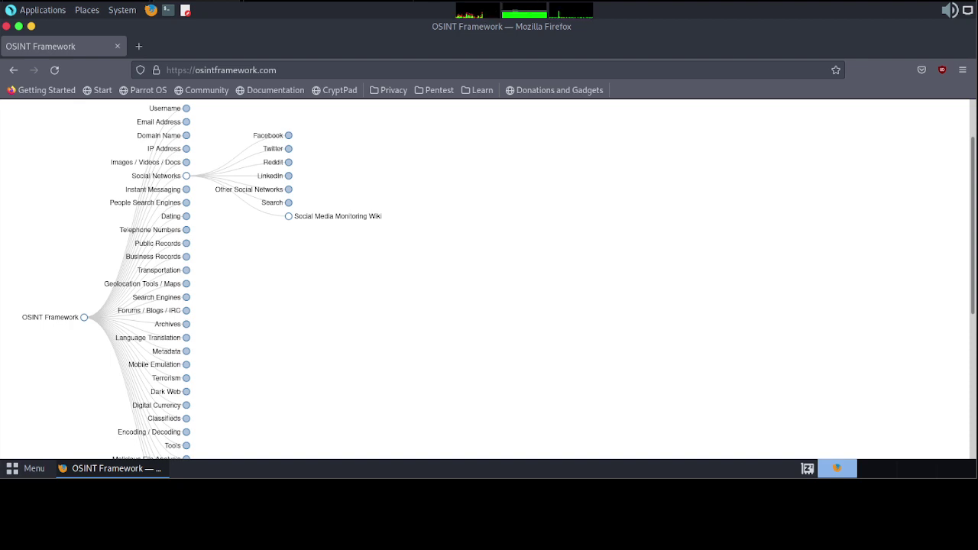
left_click(288, 138)
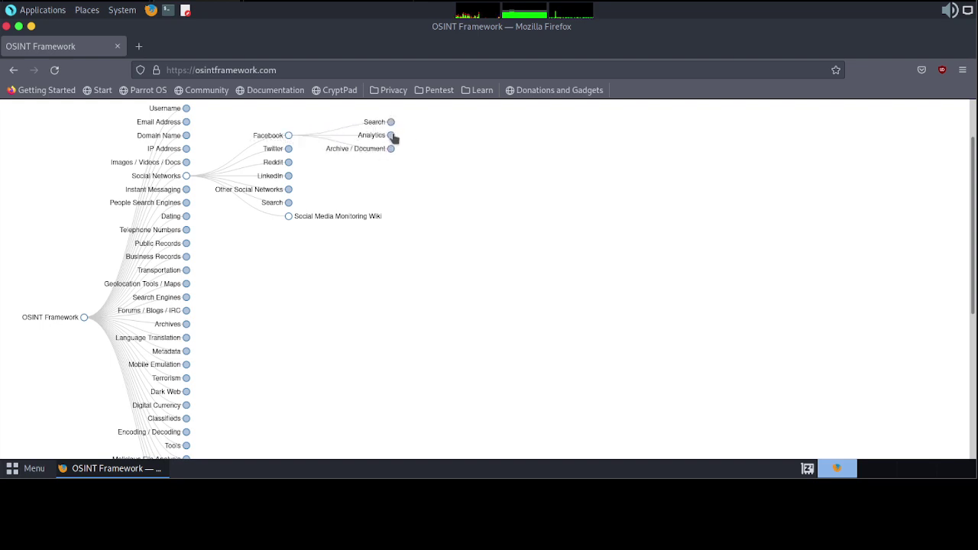
left_click(391, 137)
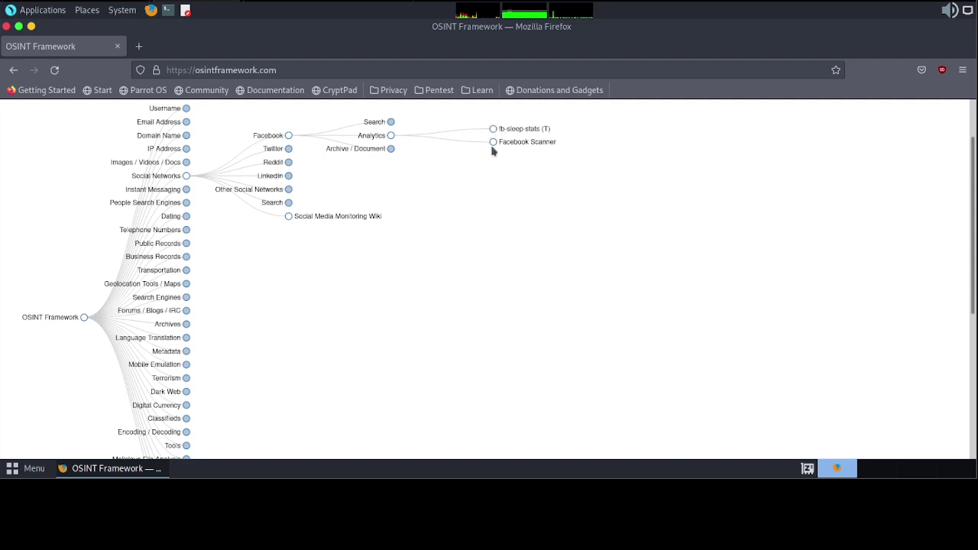
left_click(390, 123)
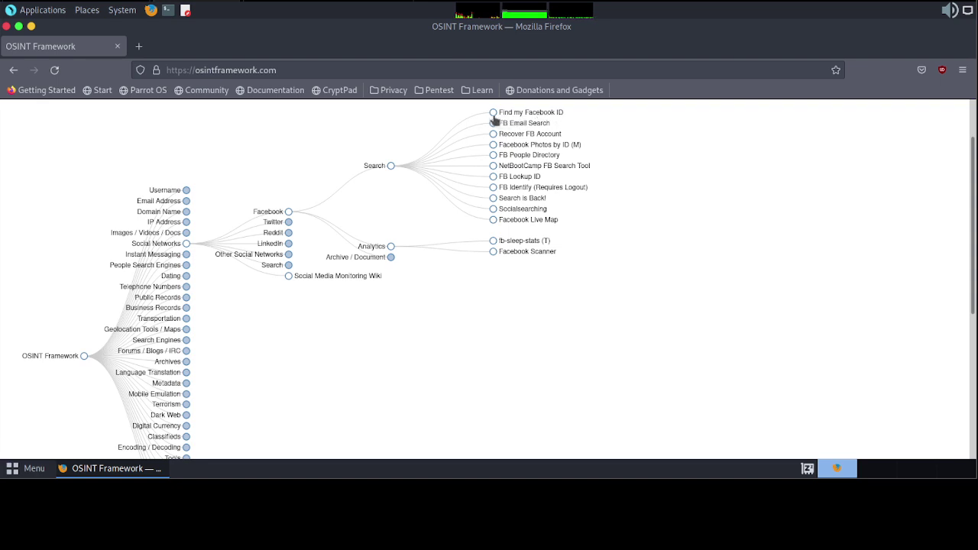
left_click(518, 115)
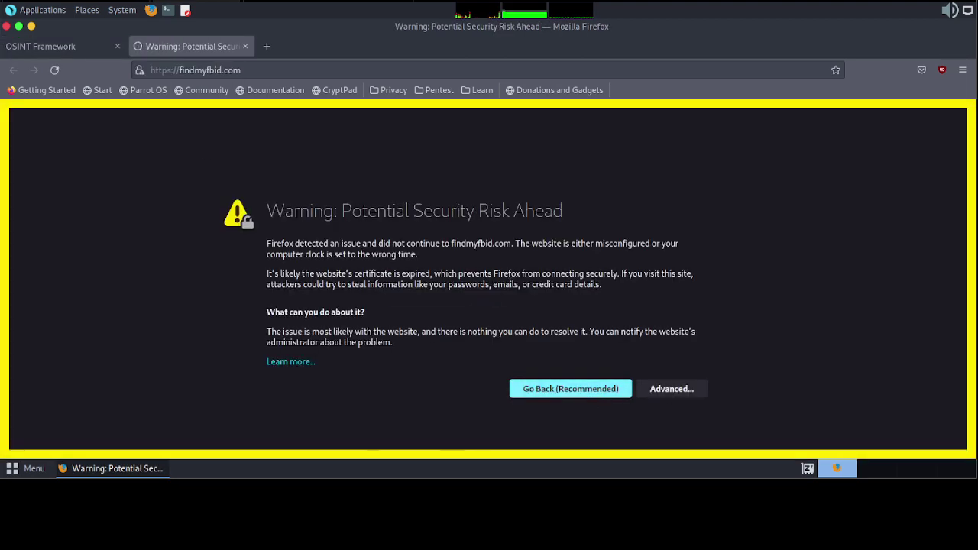
Accept the expired-certificate warning and proceed to findmyfbid.com.
left_click(658, 388)
scroll(469, 330, "down", 4)
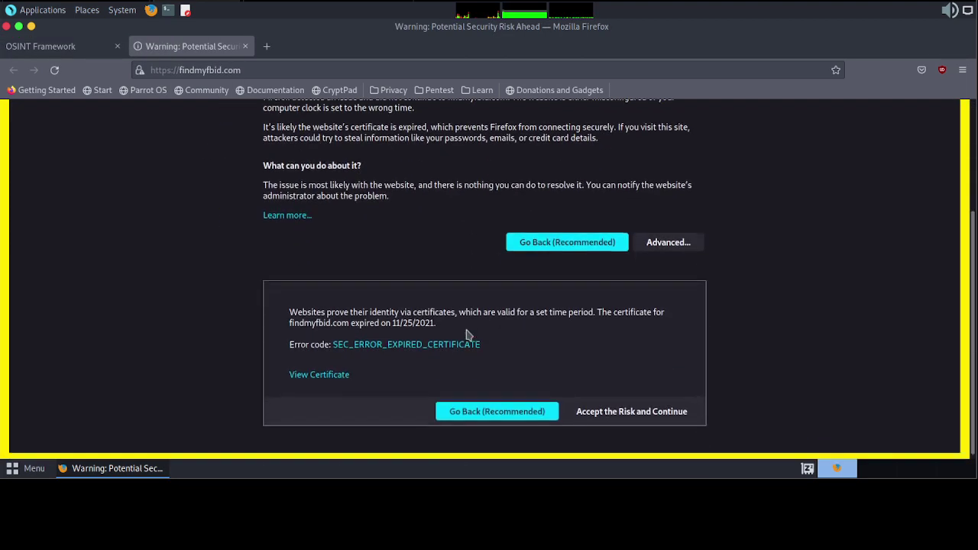
left_click(613, 413)
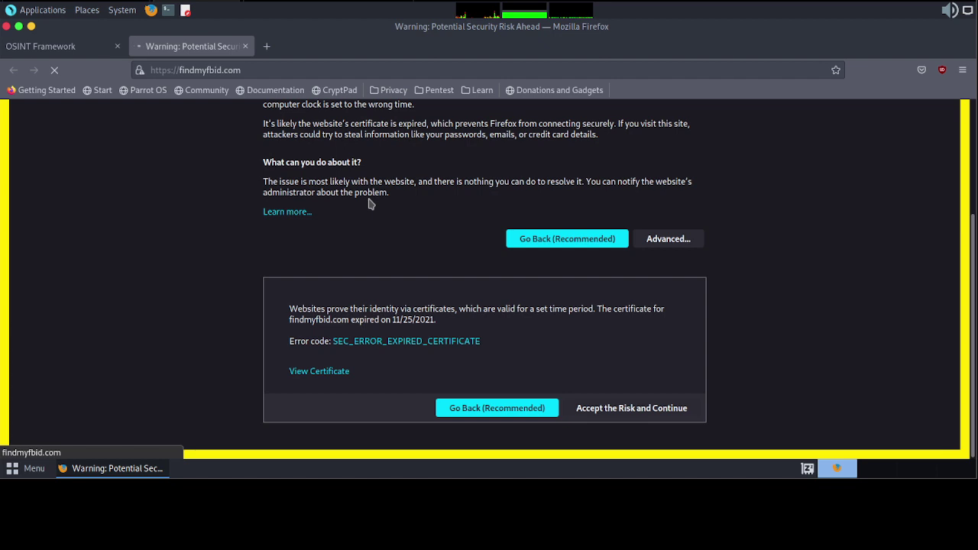
scroll(407, 261, "up", 4)
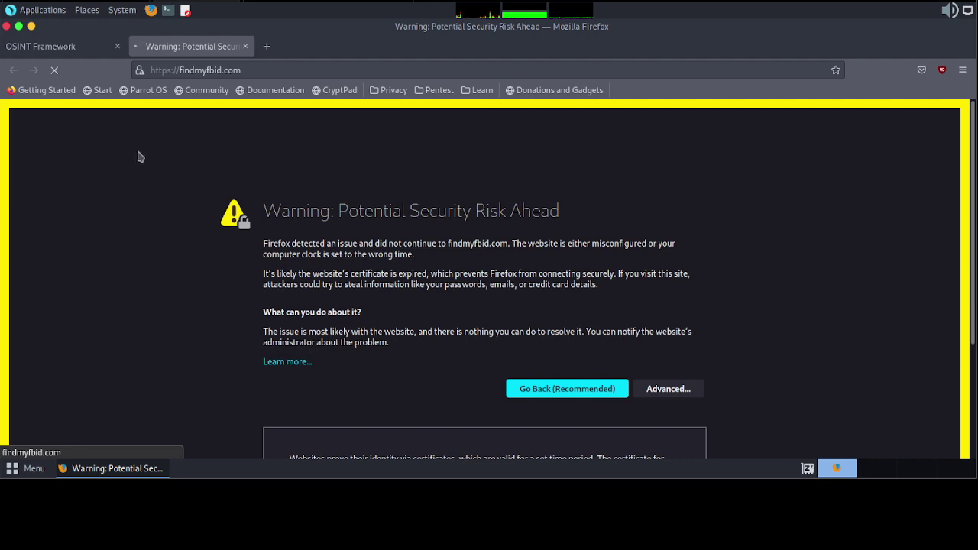
From OSINT Framework, open FB Email Search and select the searched e-mail in the results.
left_click(46, 46)
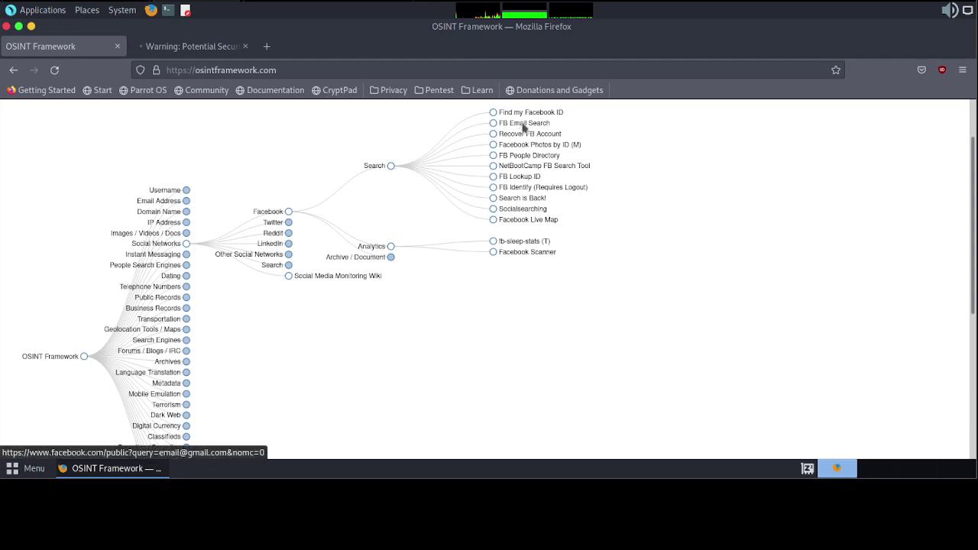
left_click(525, 124)
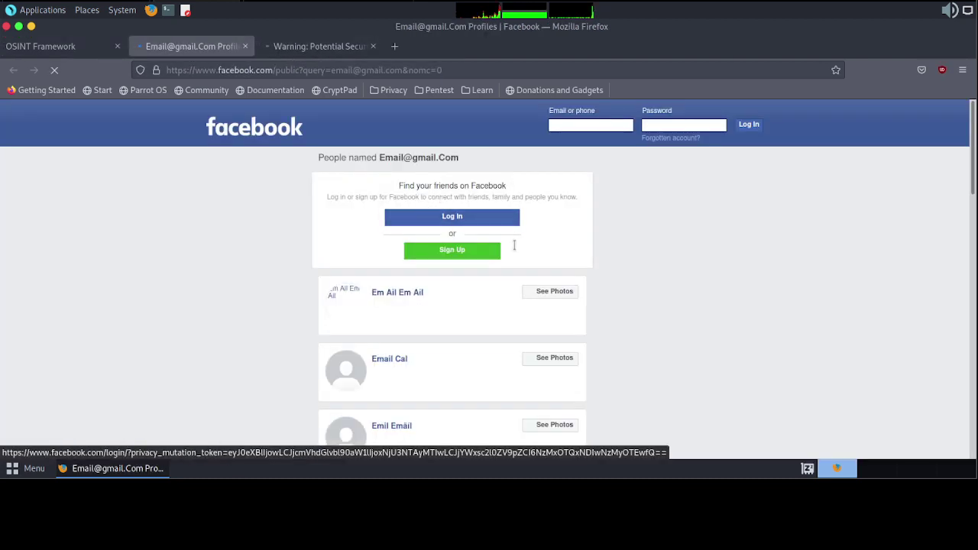
scroll(672, 289, "down", 3)
scroll(672, 289, "down", 4)
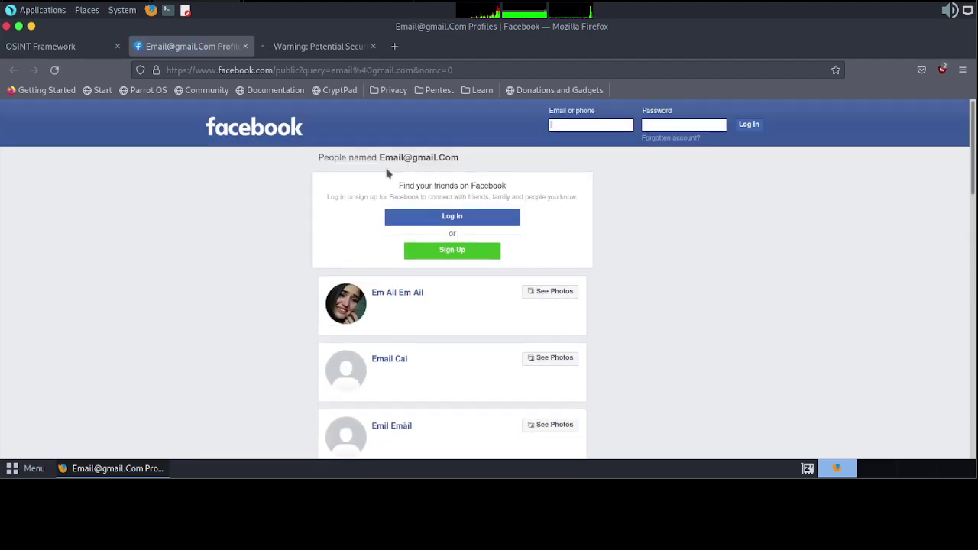
left_click_drag(378, 157, 465, 163)
Close the findmyfbid error tab and the Facebook results tab.
left_click(328, 52)
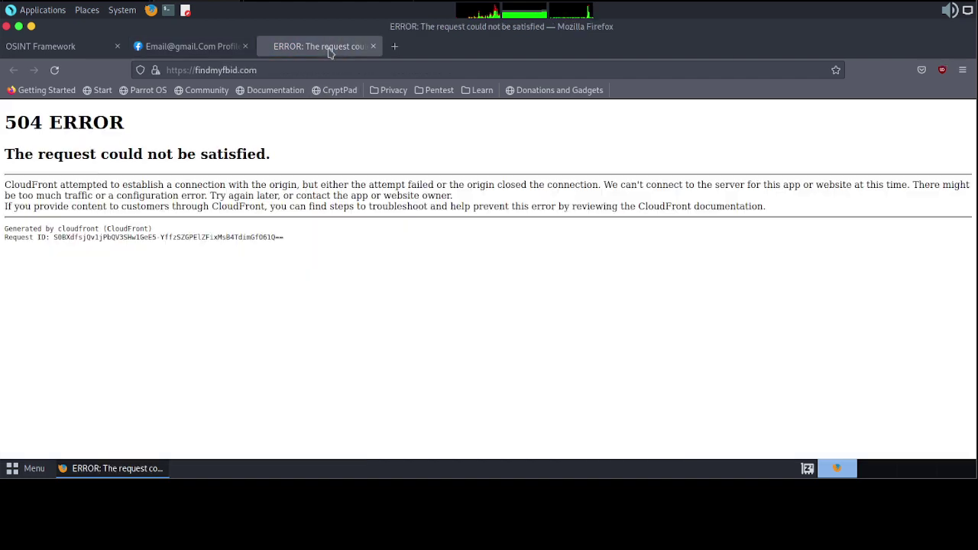
left_click(374, 46)
left_click(244, 46)
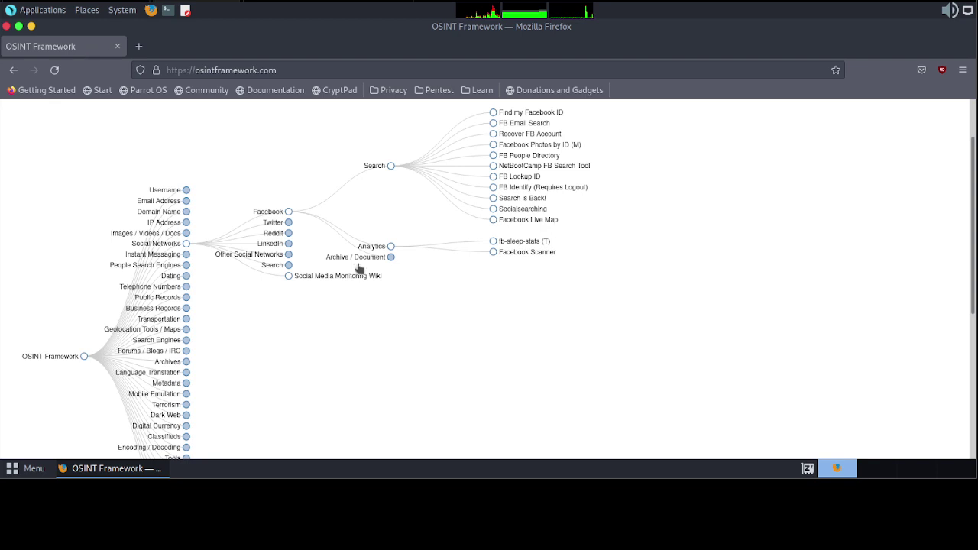
Collapse Facebook, expand Twitter > Search, and open Twitter Advanced Search in a second tab.
left_click(288, 211)
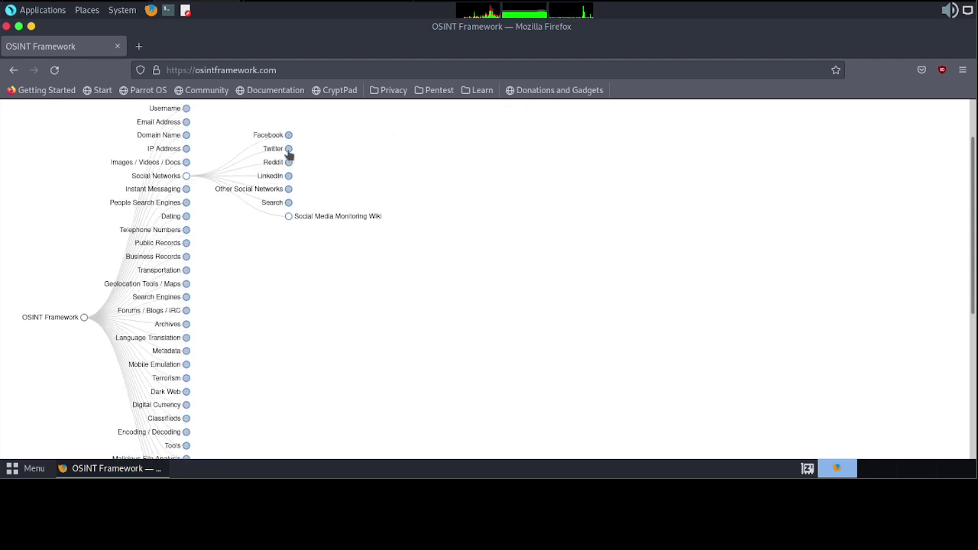
left_click(289, 149)
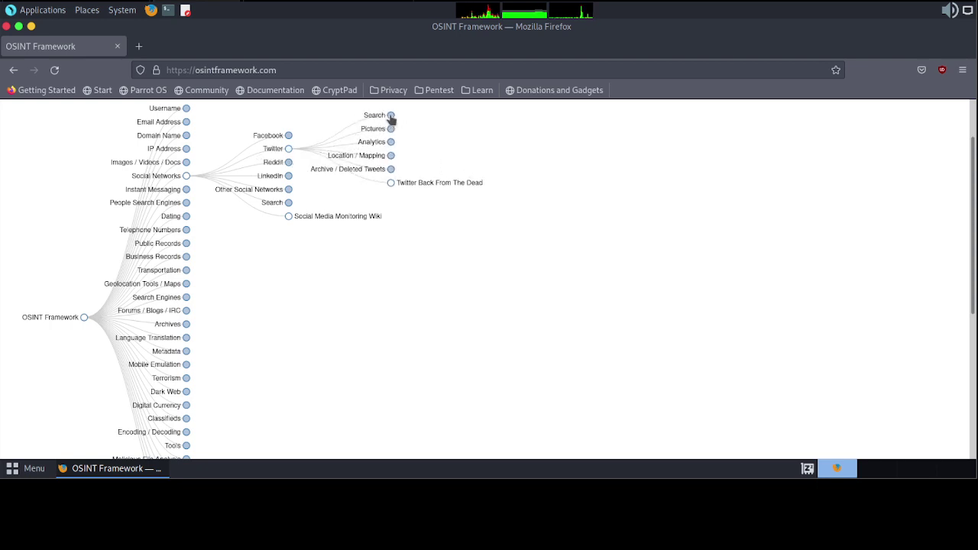
left_click(391, 115)
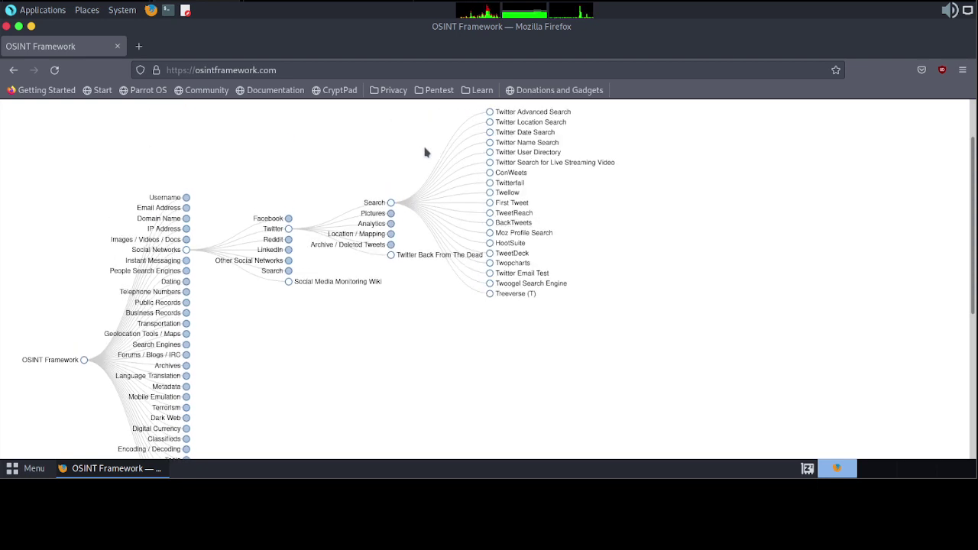
left_click(518, 114)
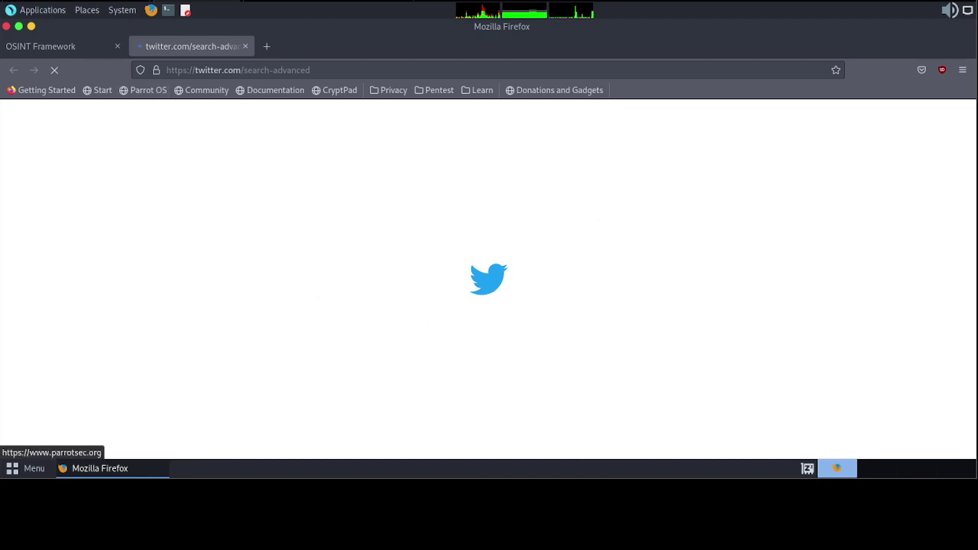
left_click(77, 50)
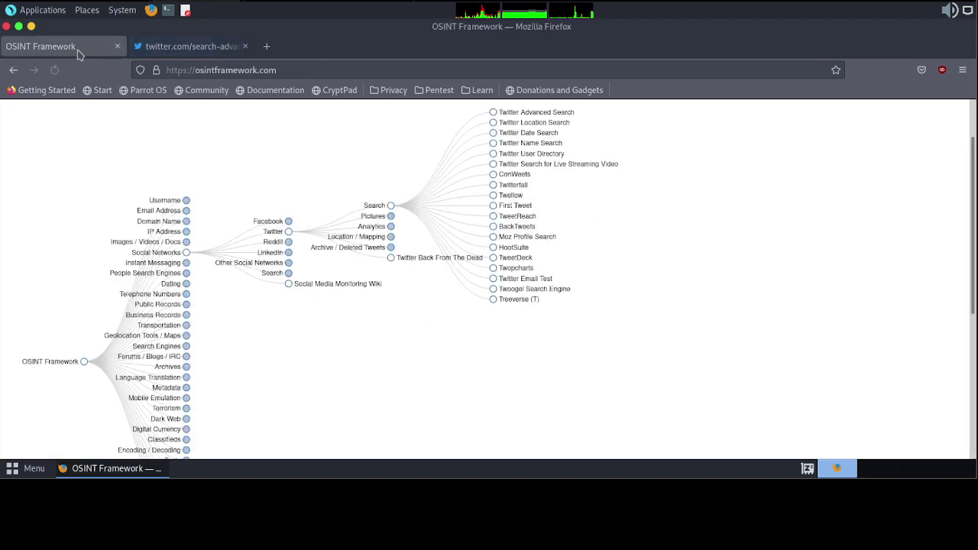
Collapse Social Networks, briefly explore Instant Messaging and Skype, and expand Telephone Numbers.
left_click(186, 253)
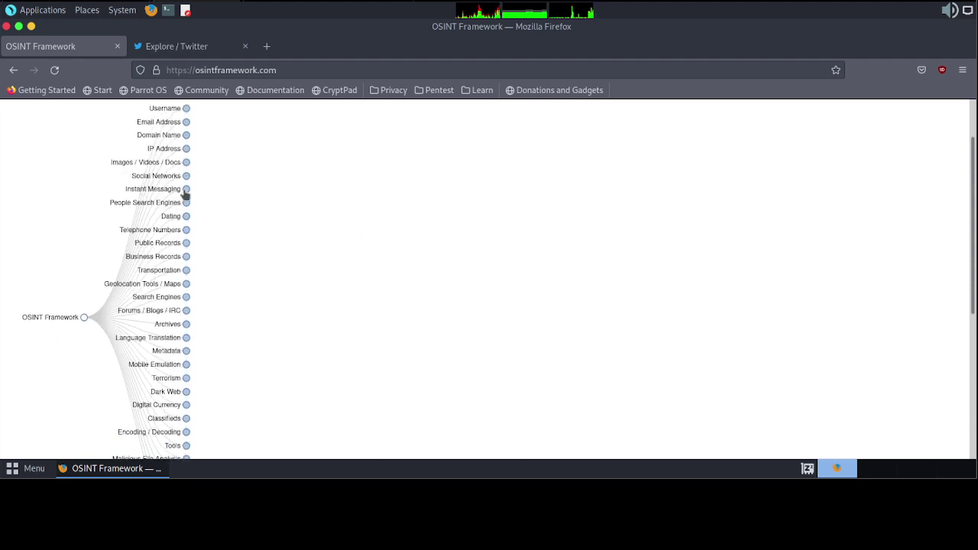
left_click(186, 191)
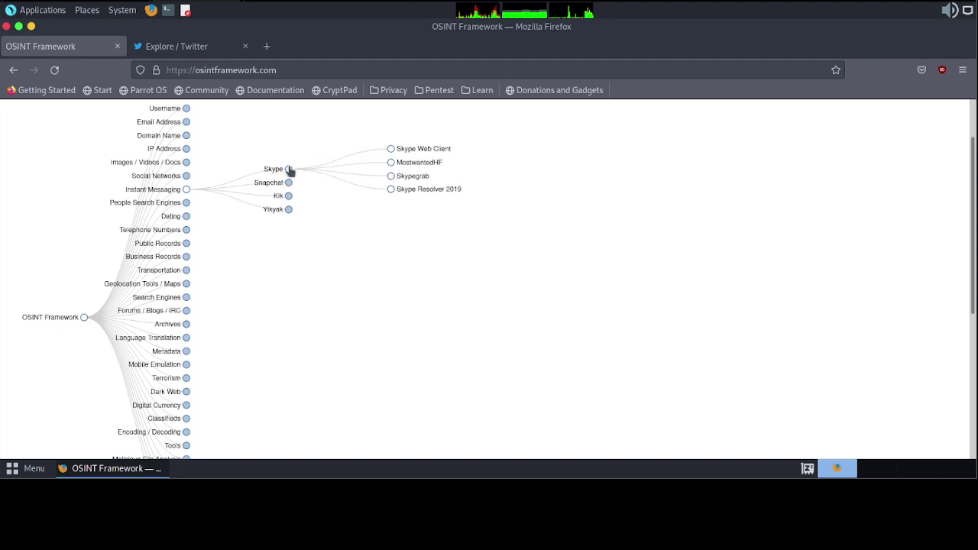
left_click(288, 169)
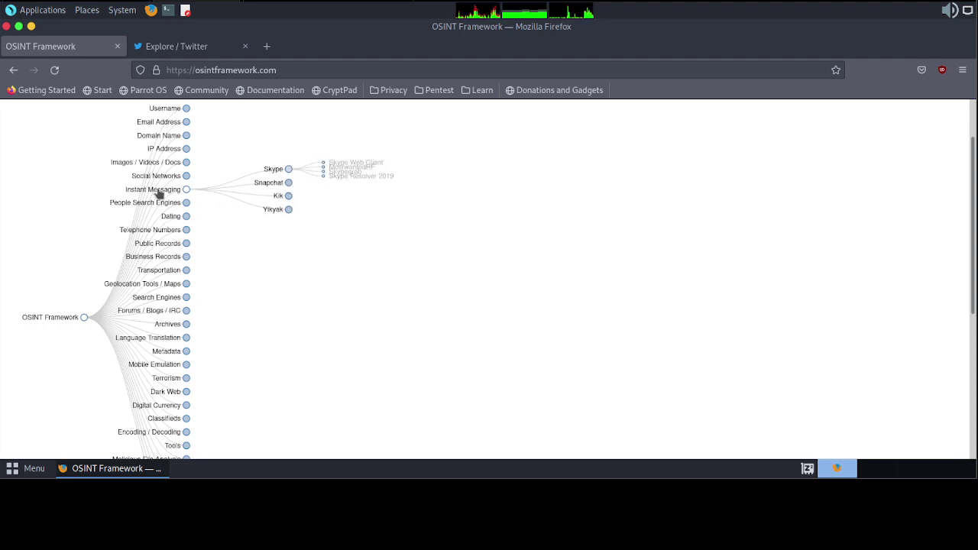
left_click(185, 231)
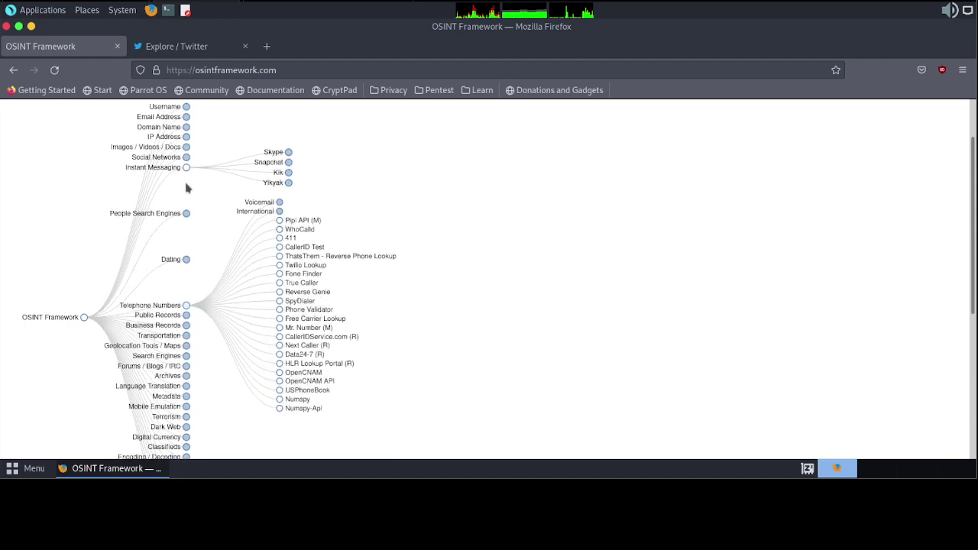
left_click(187, 166)
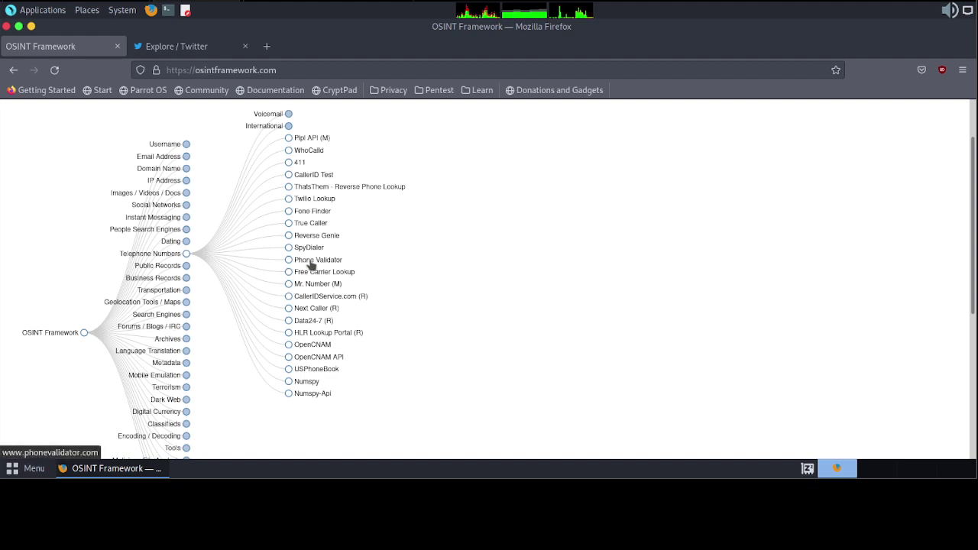
Open Phone Validator's free validation page and select its phone number field.
left_click(311, 262)
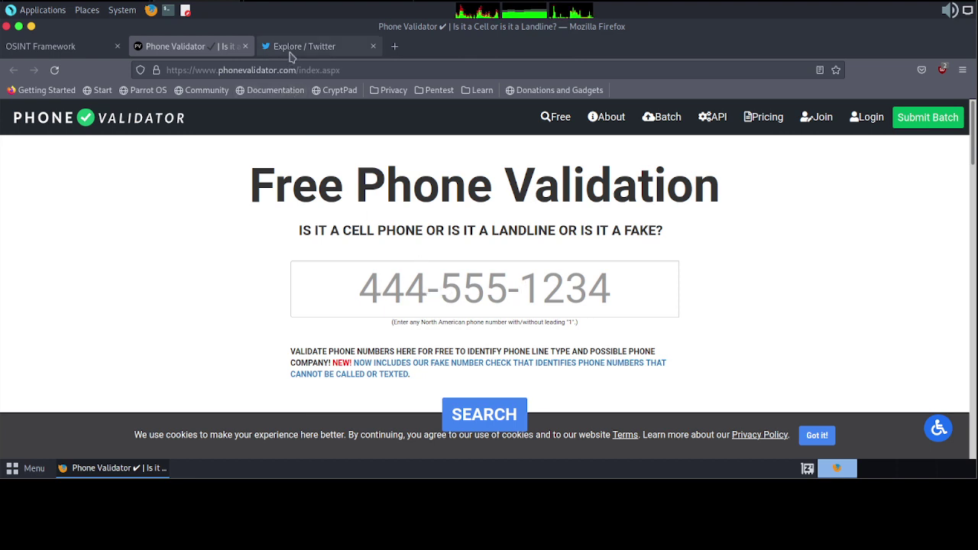
left_click(486, 288)
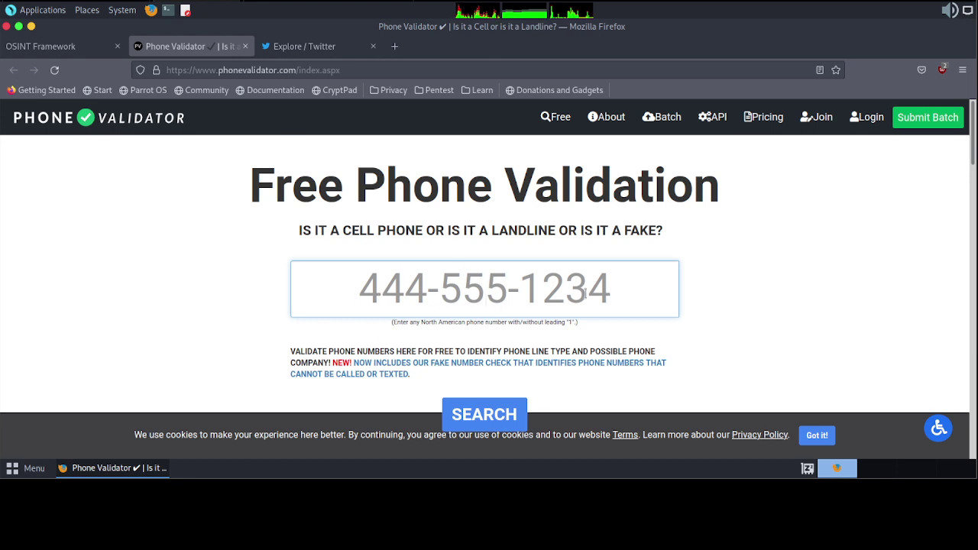
scroll(586, 298, "down", 3)
scroll(583, 305, "up", 3)
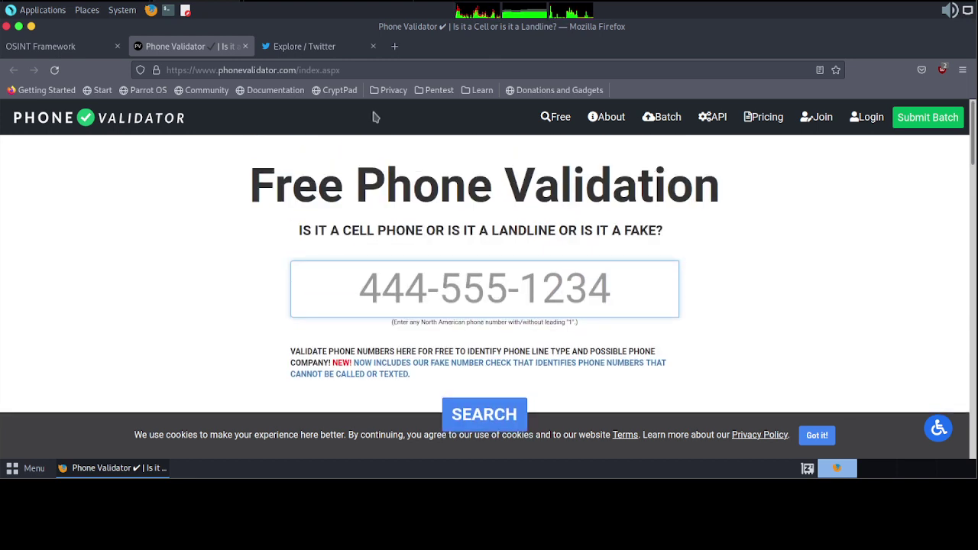
Glance at the Twitter advanced search tab, then close it and return to OSINT Framework.
left_click(304, 46)
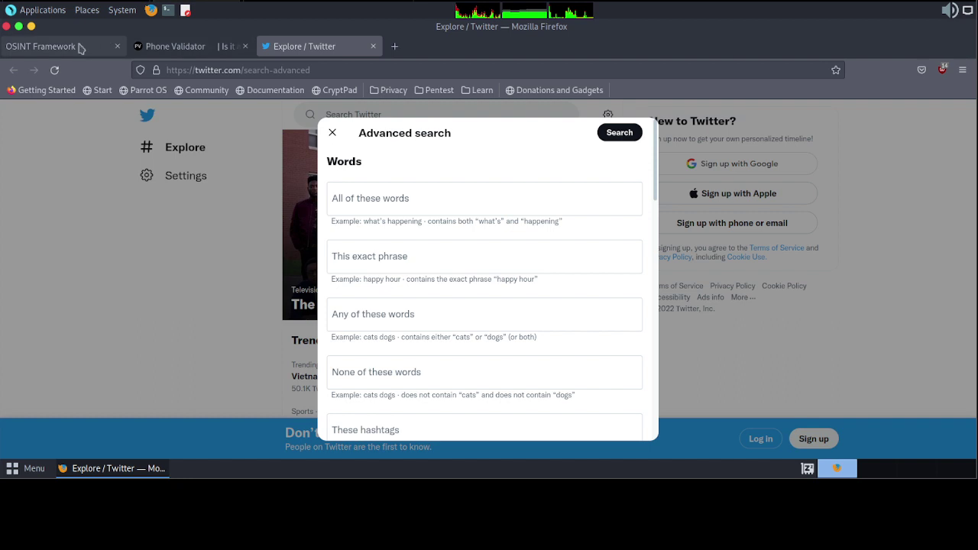
left_click(80, 47)
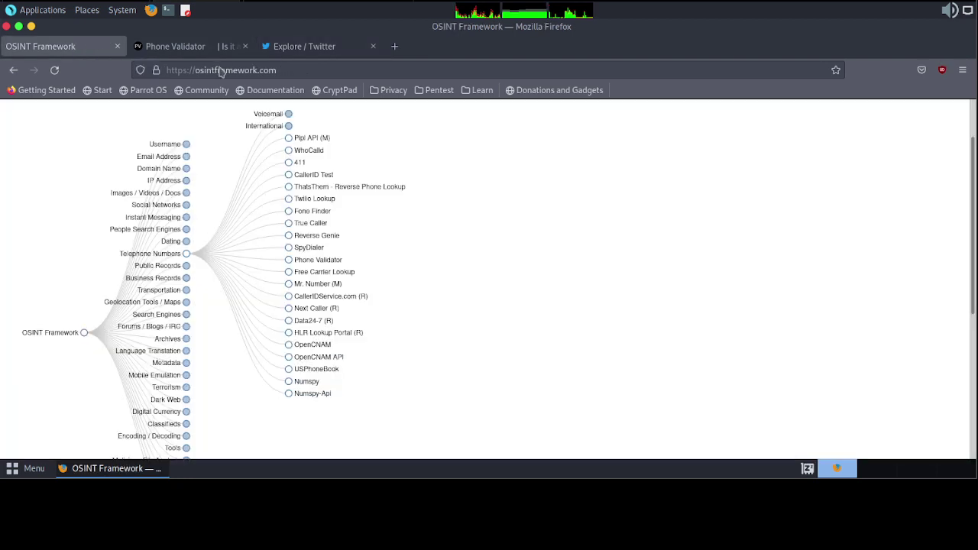
left_click(374, 48)
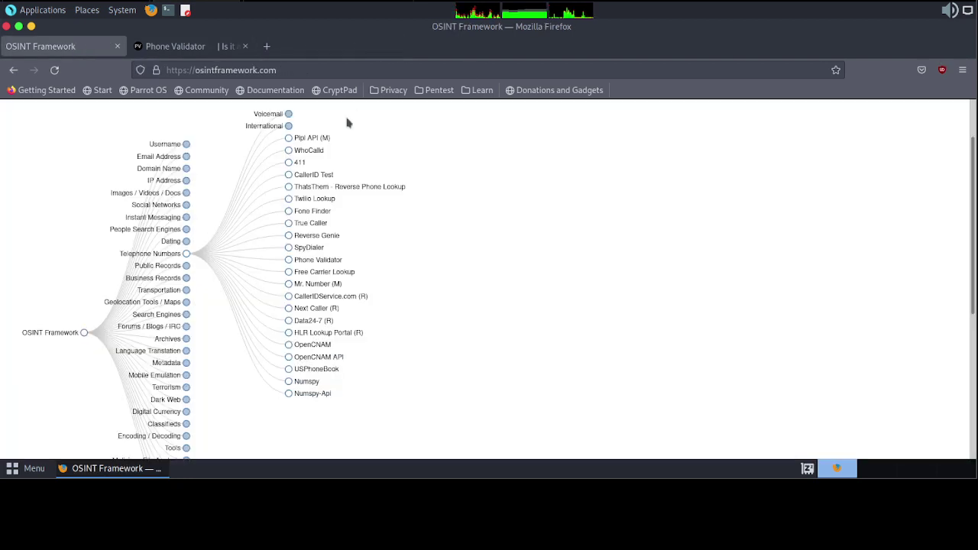
Collapse Telephone Numbers, expand Geolocation Tools / Maps, and briefly open then close Google Maps.
left_click(187, 268)
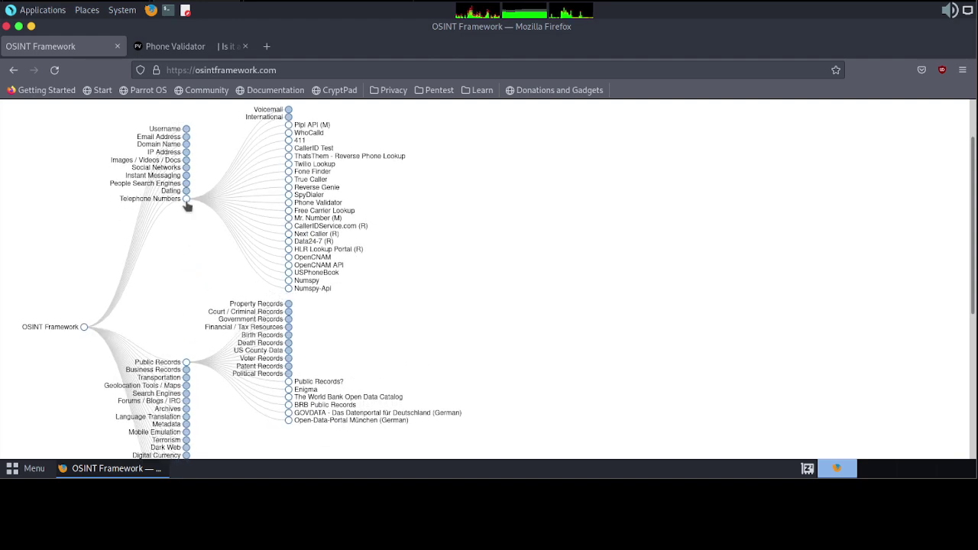
left_click(186, 200)
scroll(226, 350, "down", 1)
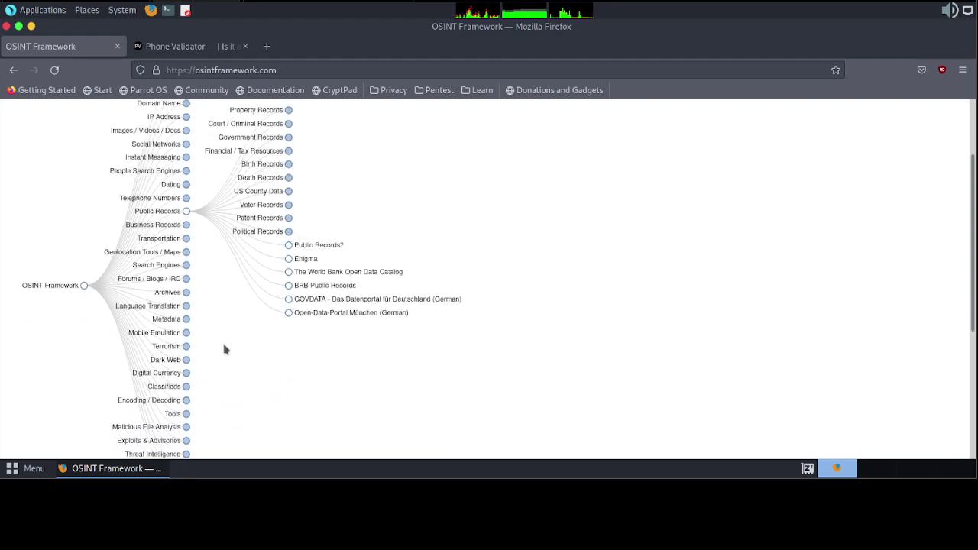
scroll(221, 329, "down", 2)
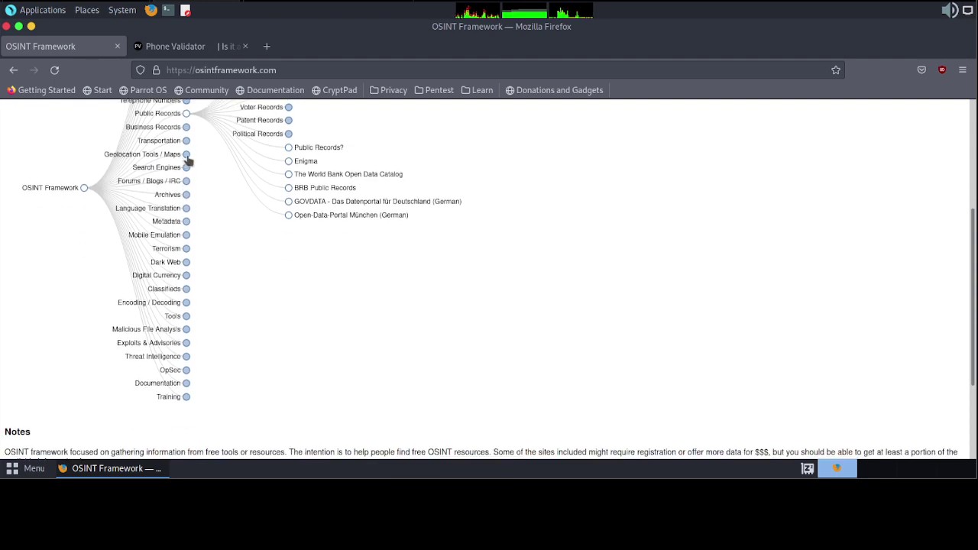
left_click(187, 156)
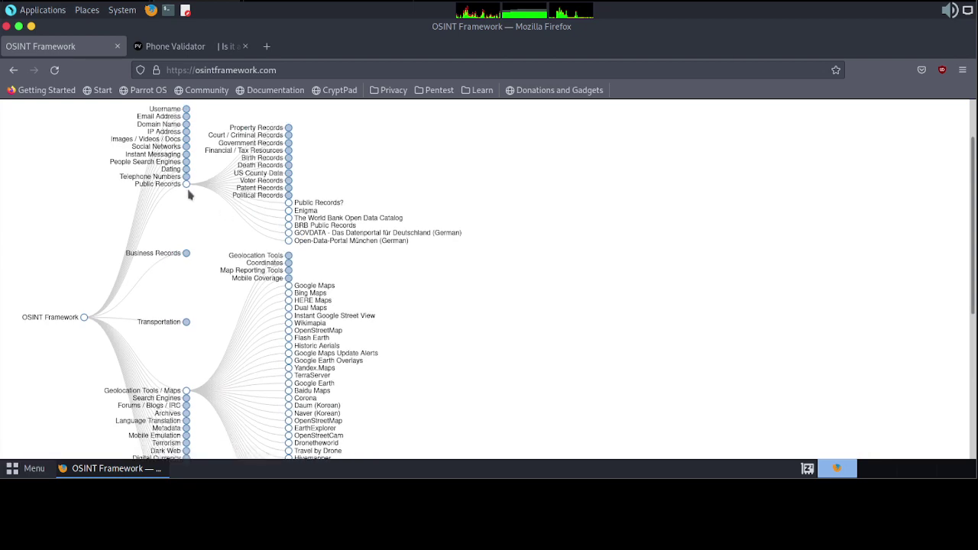
left_click(187, 185)
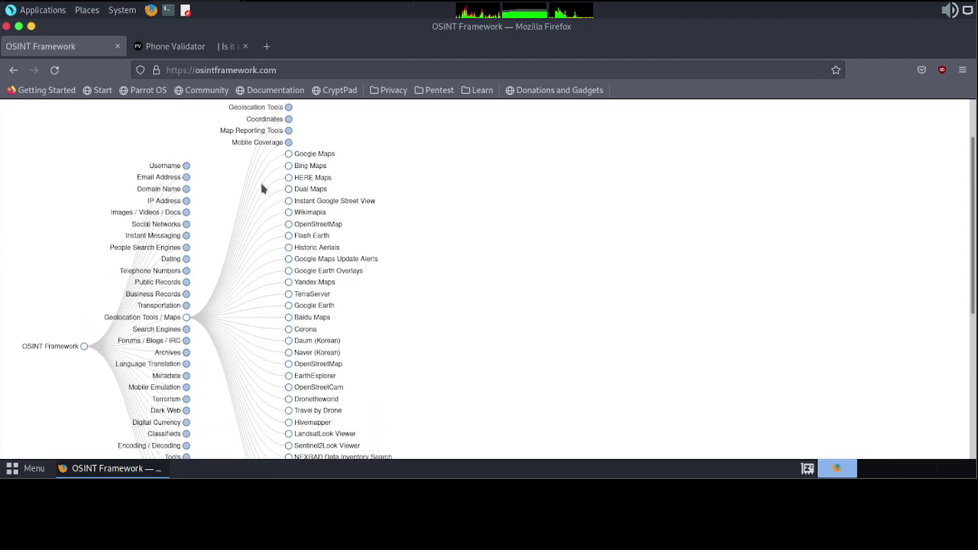
left_click(320, 155)
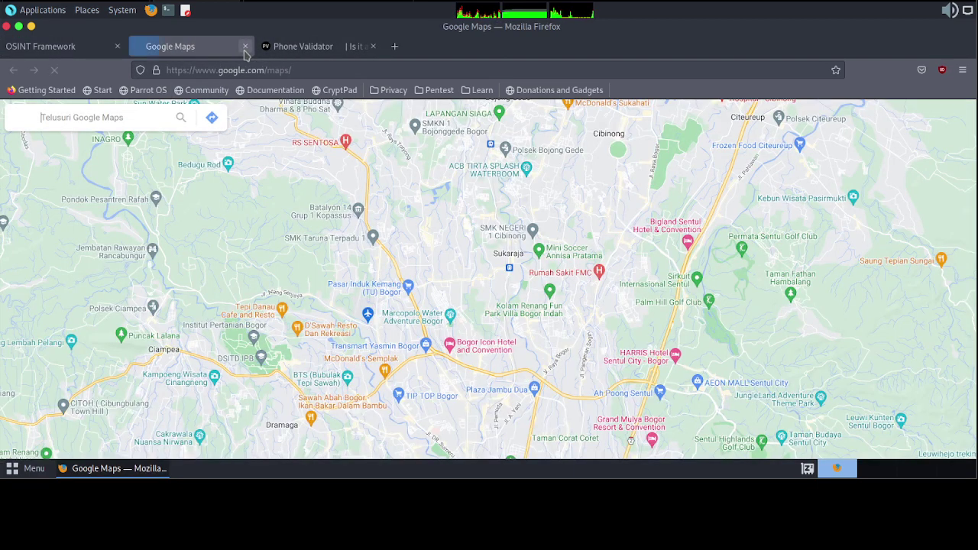
left_click(244, 47)
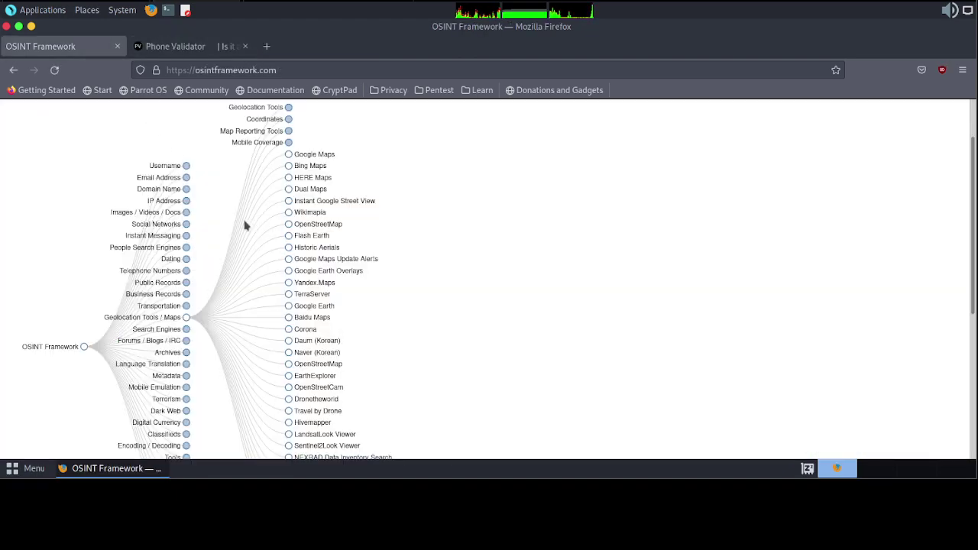
Collapse Map Reporting Tools, expand Geolocation Tools, and open SunCalc in a new tab.
left_click(289, 131)
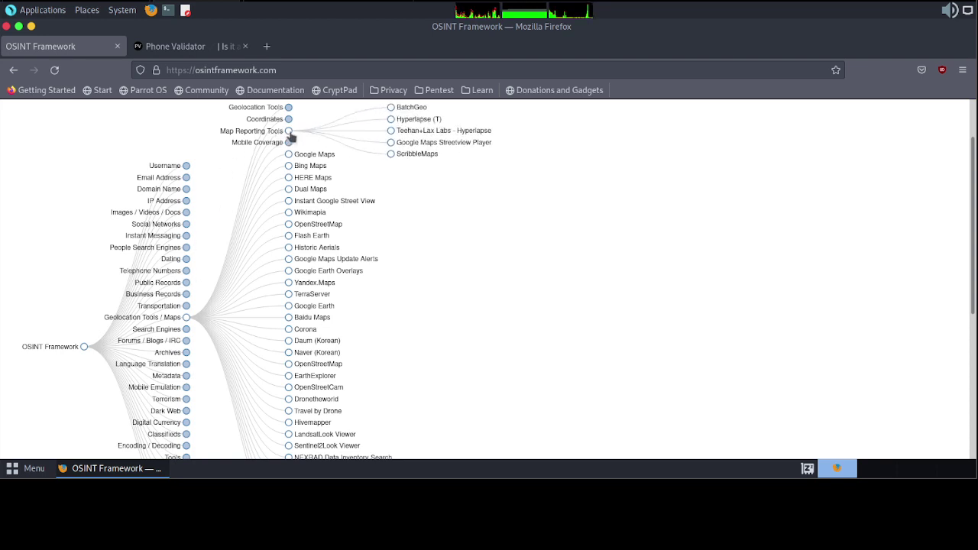
scroll(383, 198, "up", 1)
scroll(381, 197, "up", 1)
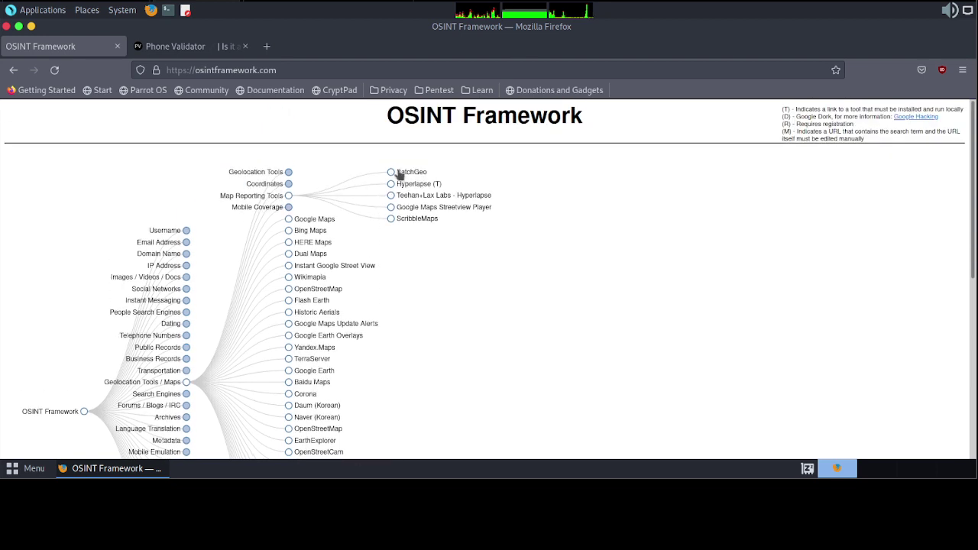
left_click(288, 197)
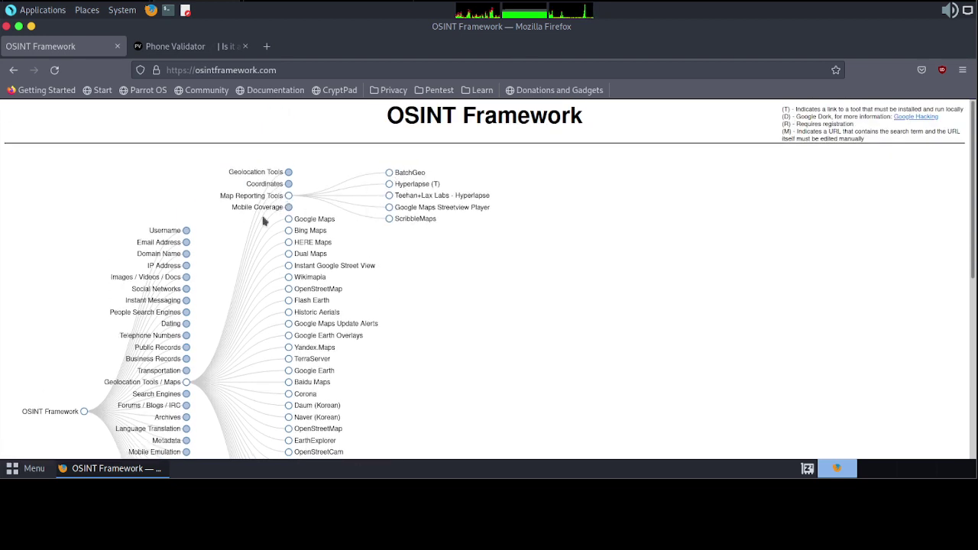
left_click(288, 173)
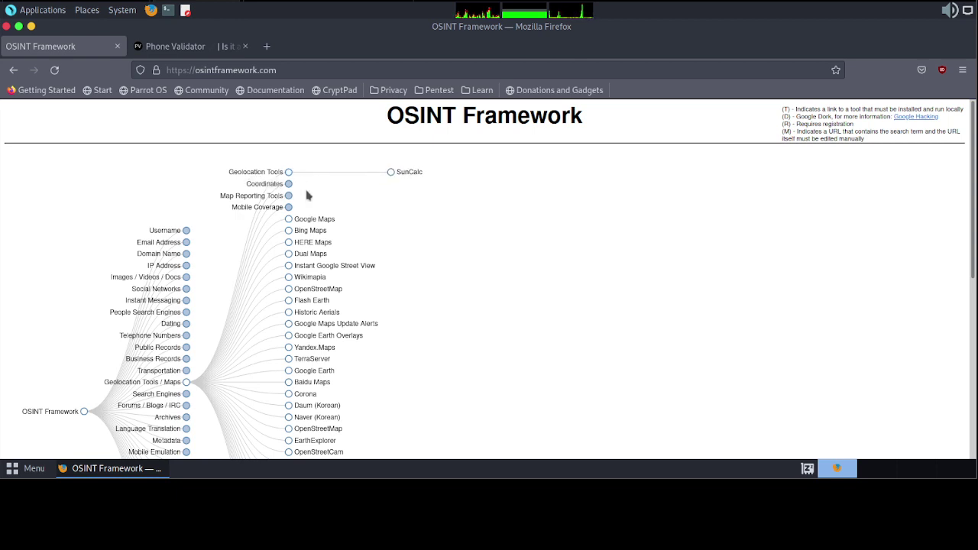
left_click(408, 173)
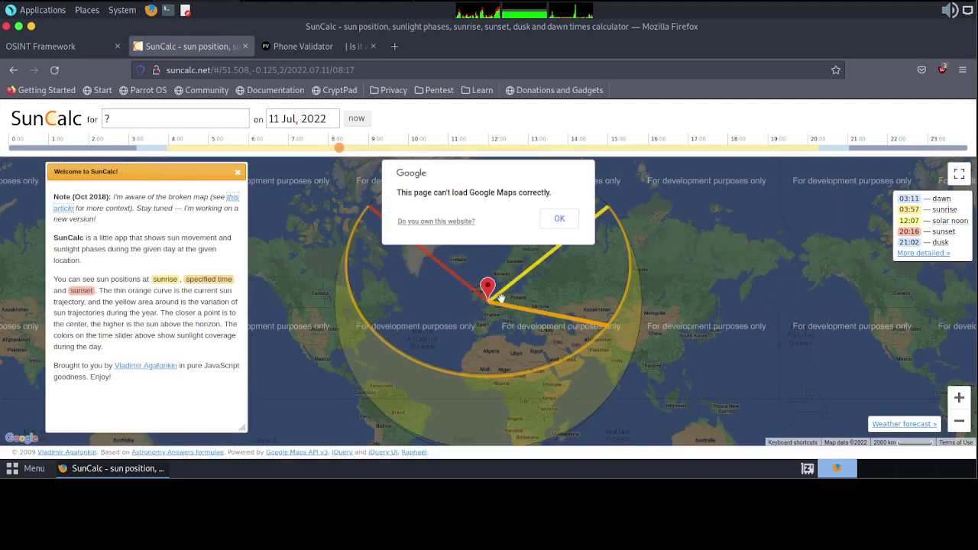
Zoom out on the SunCalc sun-position map to look it over.
scroll(509, 331, "down", 1)
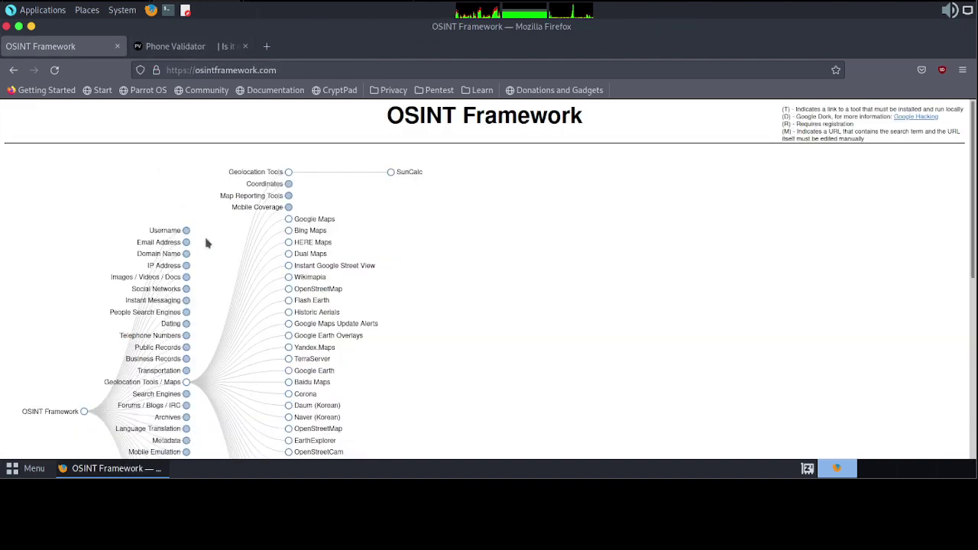
Collapse both Geolocation Tools branches and briefly expand then collapse Search Engines.
left_click(287, 174)
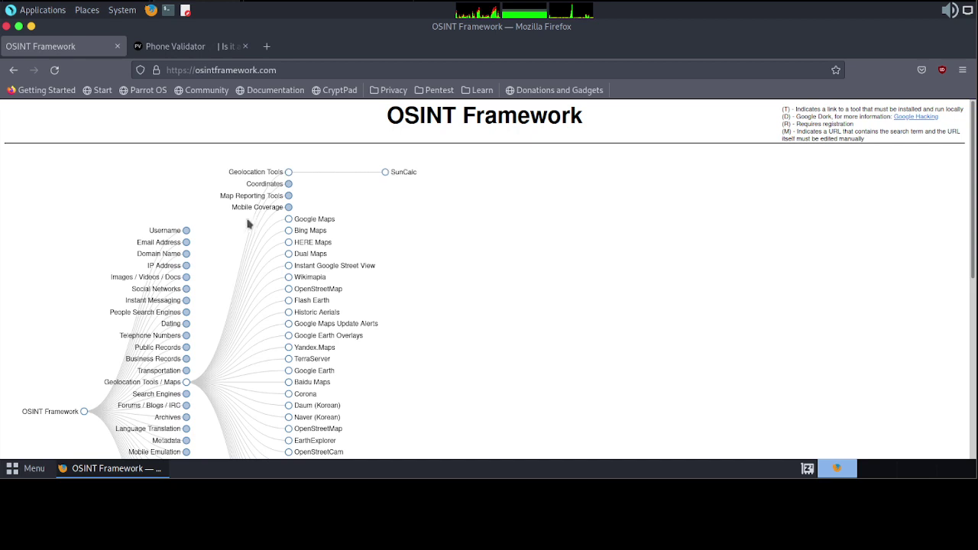
left_click(186, 383)
scroll(258, 323, "down", 4)
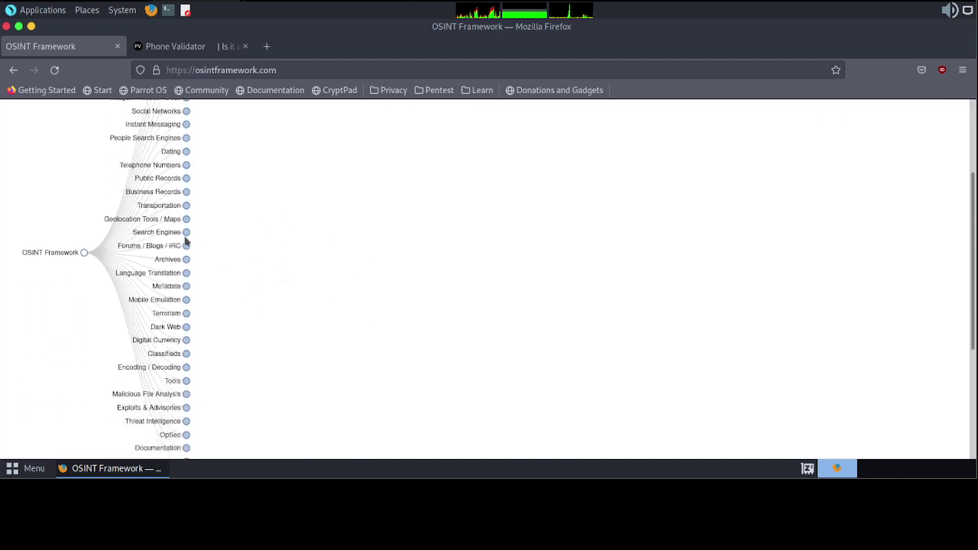
left_click(186, 234)
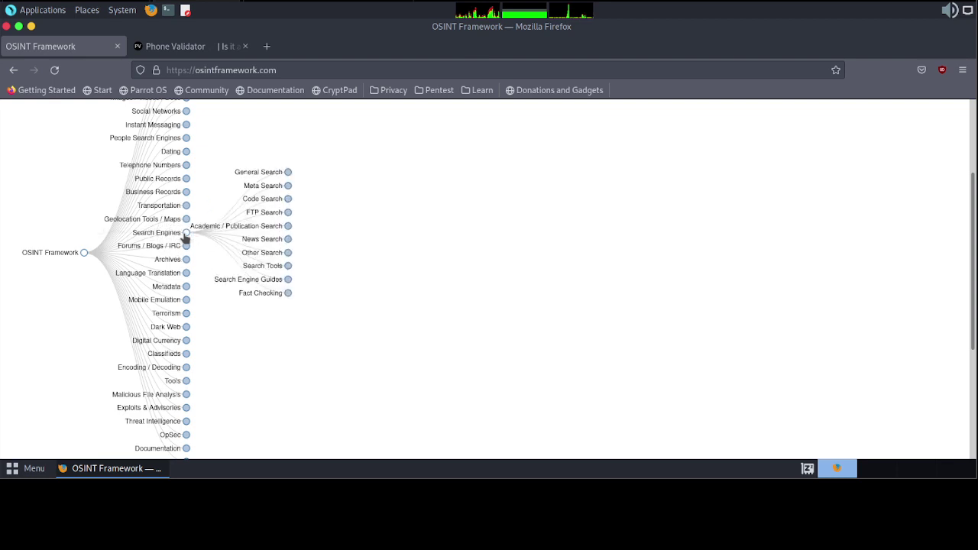
left_click(247, 239)
scroll(248, 249, "down", 1)
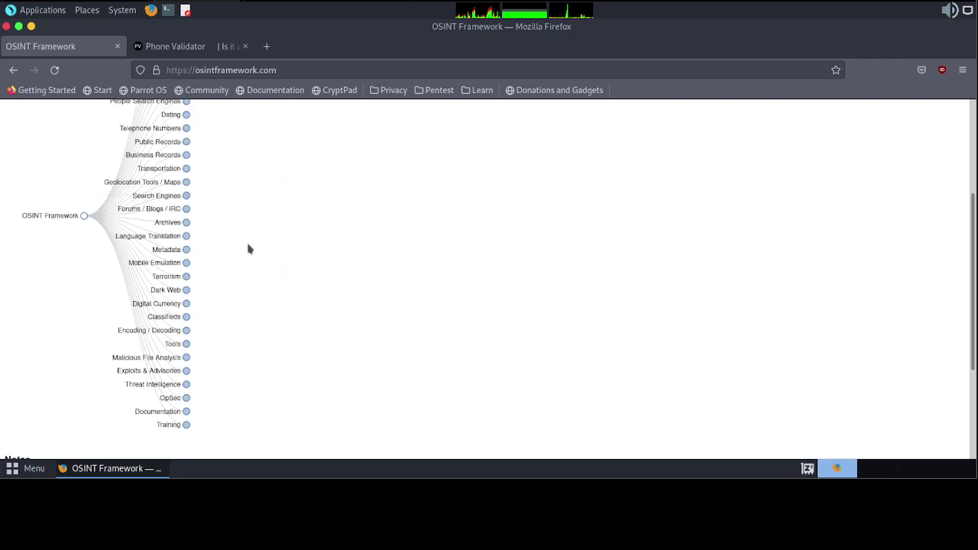
scroll(249, 249, "down", 1)
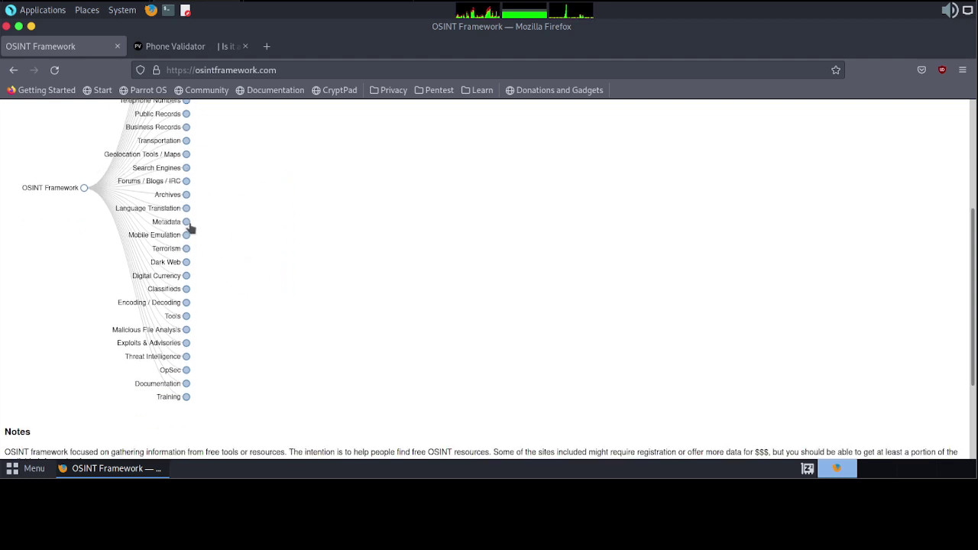
Expand Mobile Emulation > Android Apps down to Instant Messaging and open Telegram's Google Play listing.
left_click(187, 236)
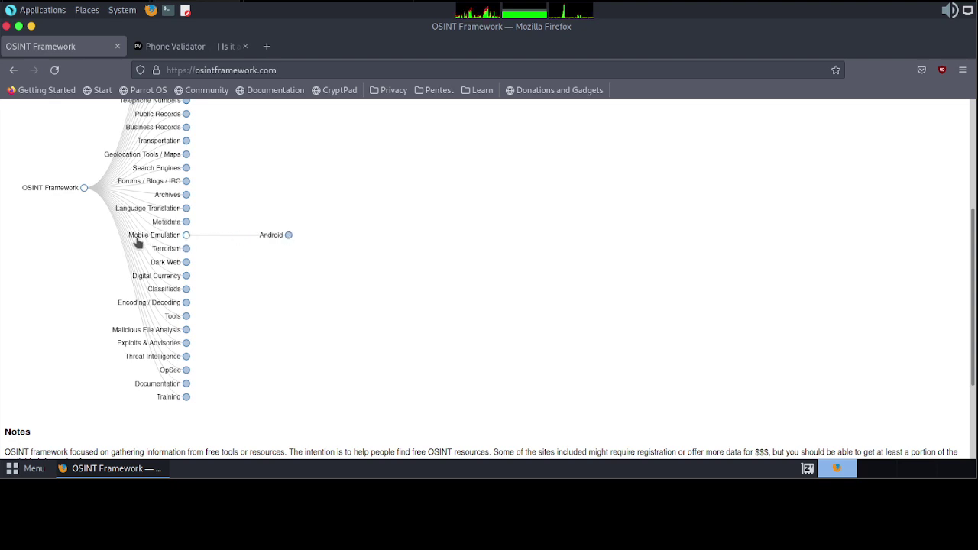
left_click(289, 236)
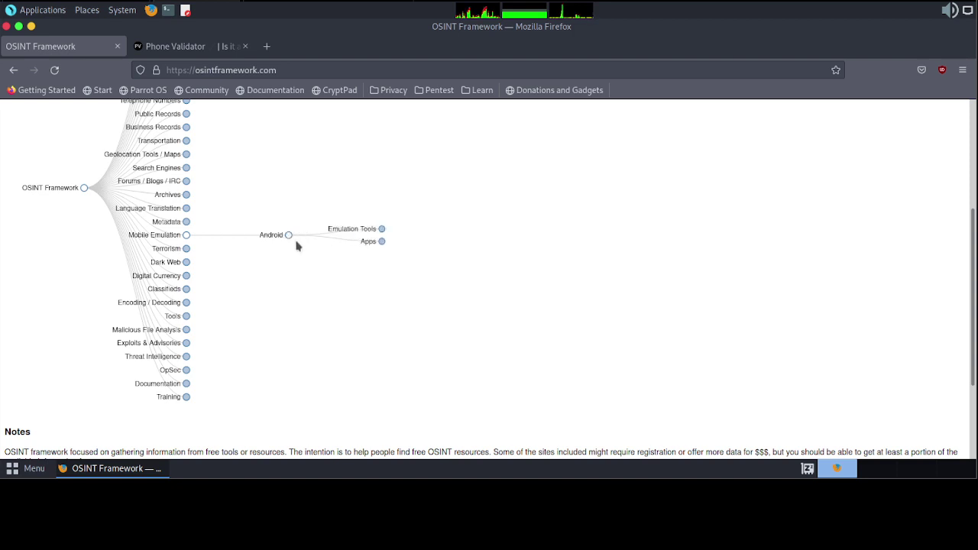
left_click(392, 230)
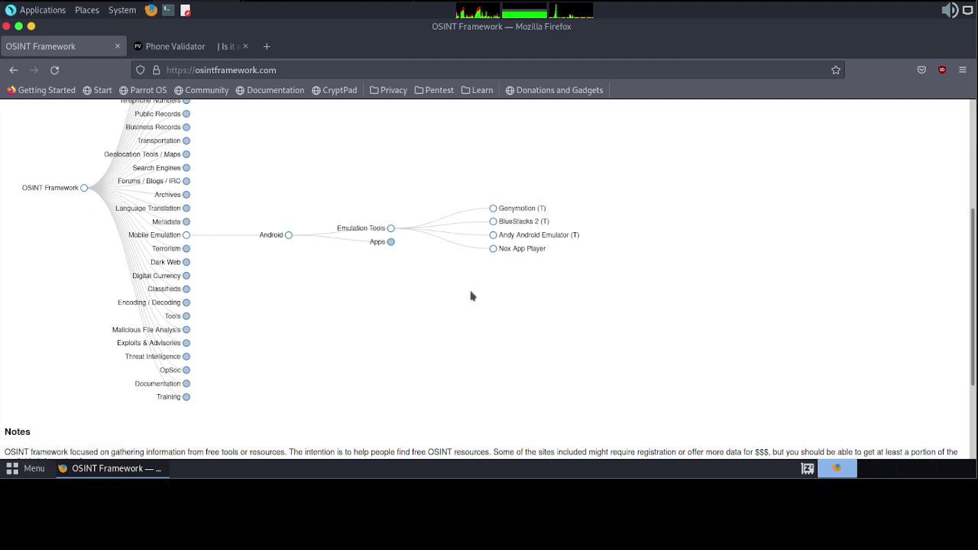
left_click(392, 243)
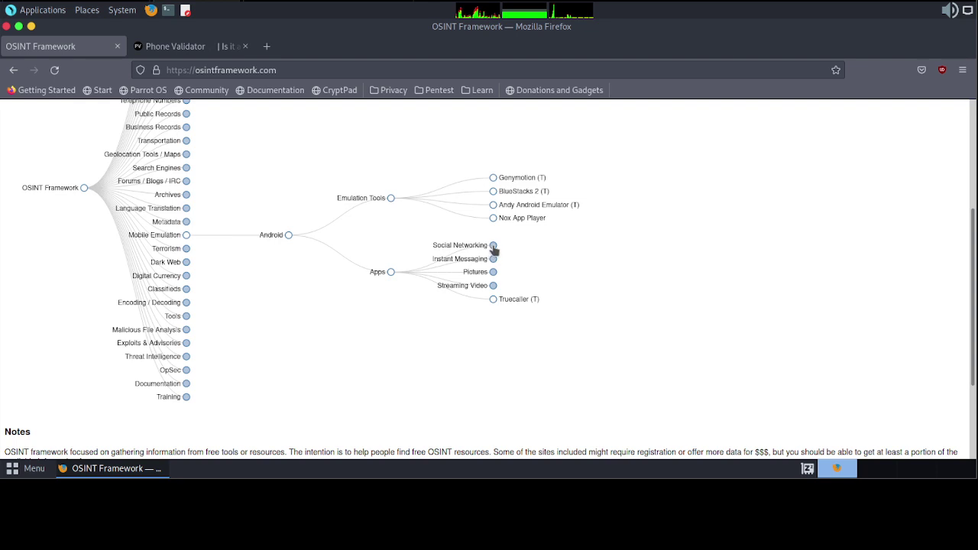
left_click(493, 246)
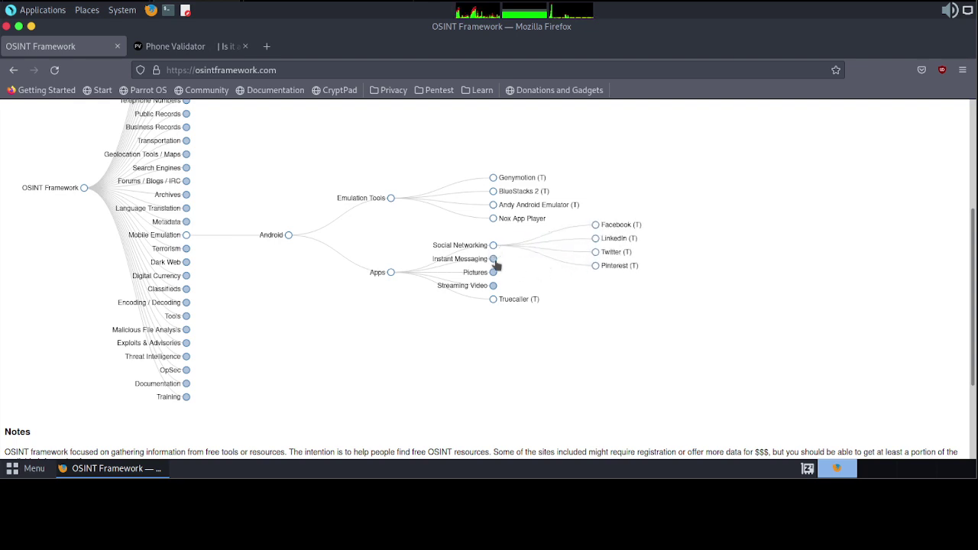
left_click(494, 260)
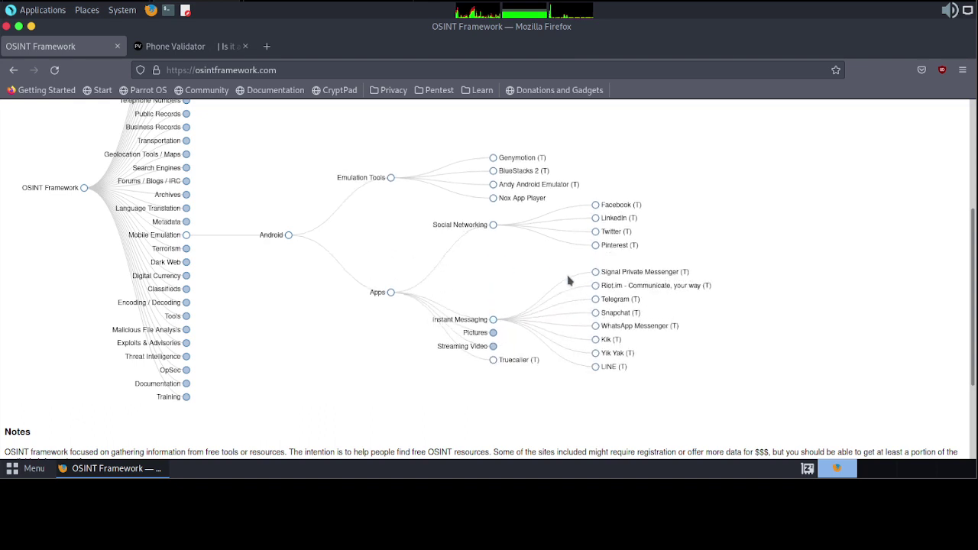
left_click(609, 302)
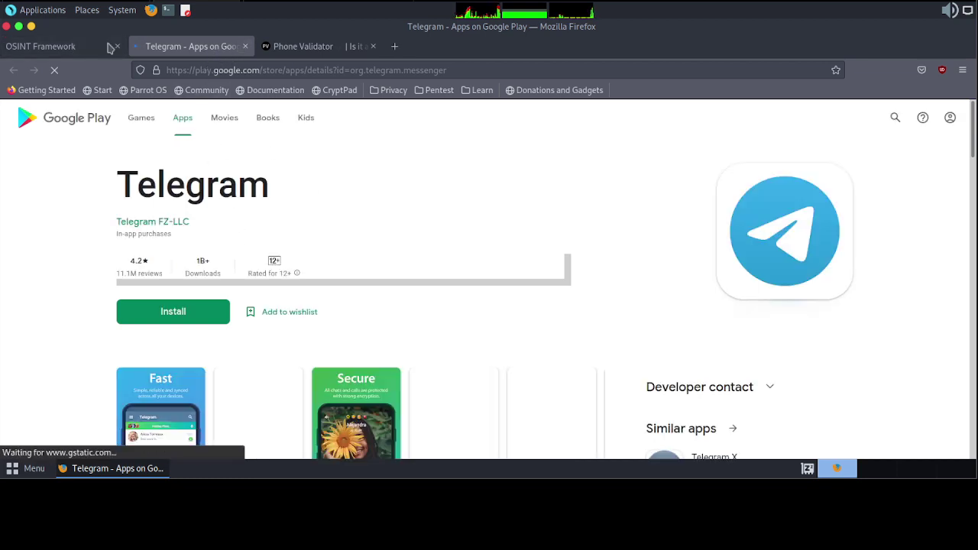
Leave the Telegram Google Play page and return to the OSINT Framework tab.
left_click(76, 48)
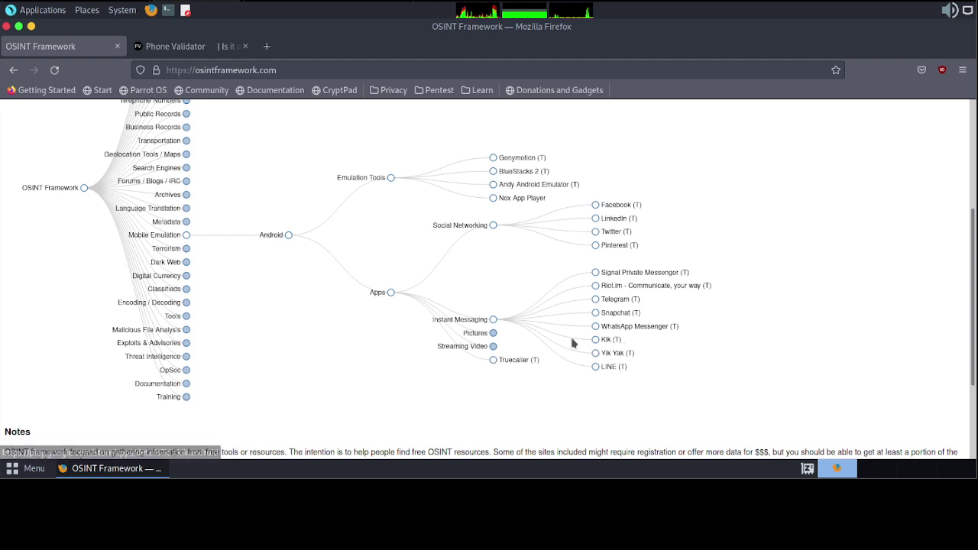
Collapse Android, browse Dark Web > Clients, then expand Terrorism and open the Global Terrorism Database.
left_click(289, 236)
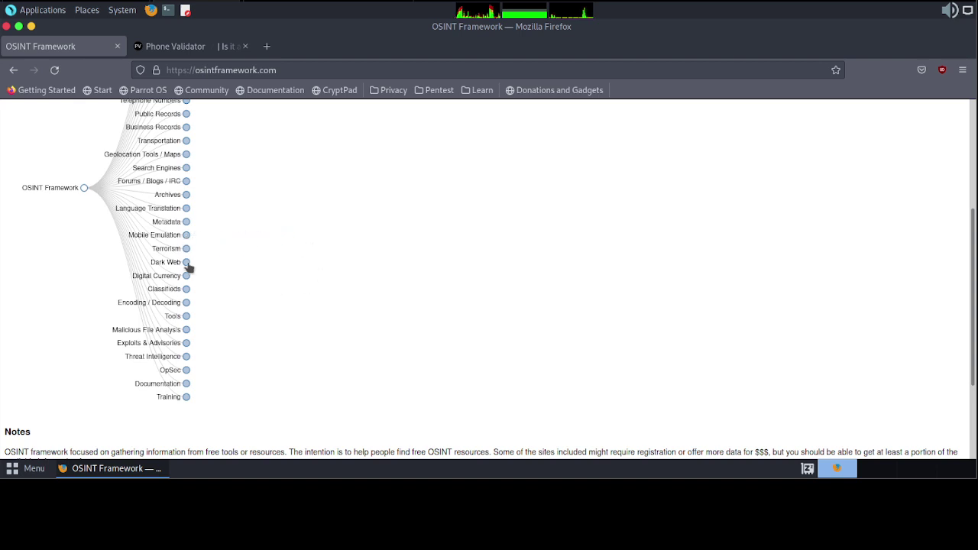
left_click(188, 263)
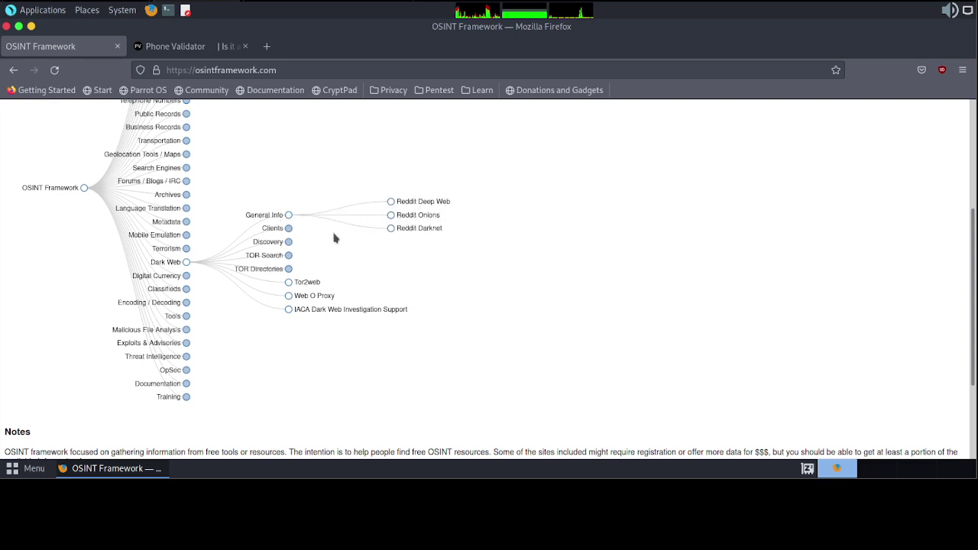
left_click(290, 229)
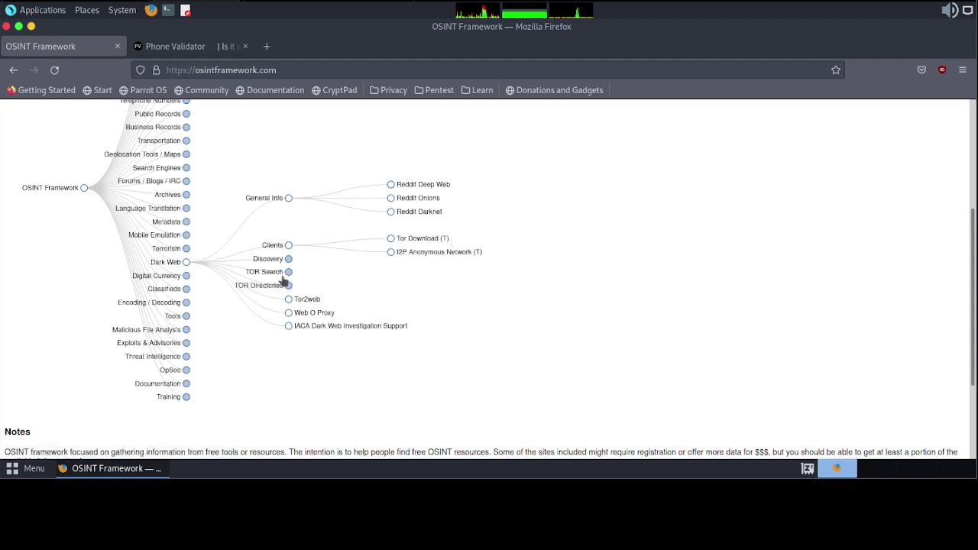
left_click(185, 263)
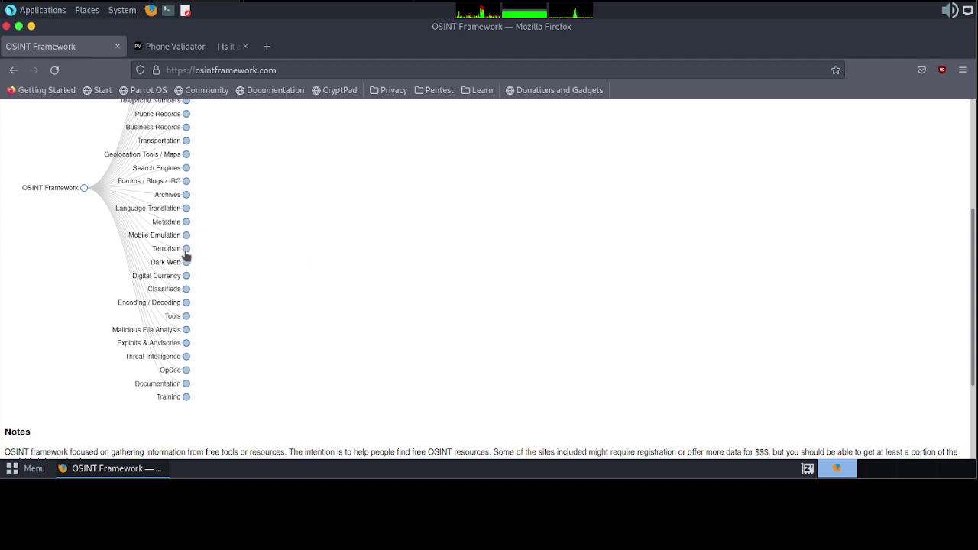
left_click(185, 251)
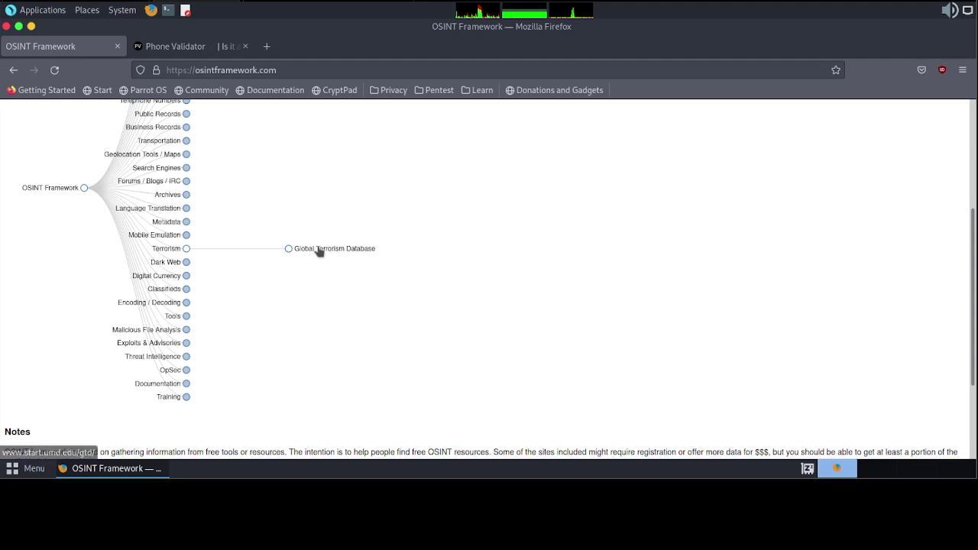
left_click(321, 251)
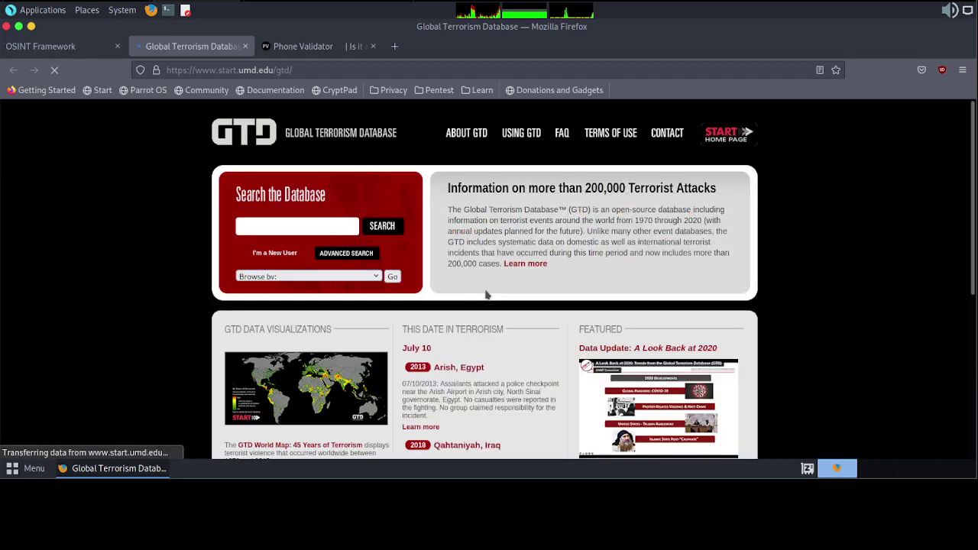
Set GTD's Browse by option to Date and start typing 'ro' in the search box.
scroll(598, 229, "down", 5)
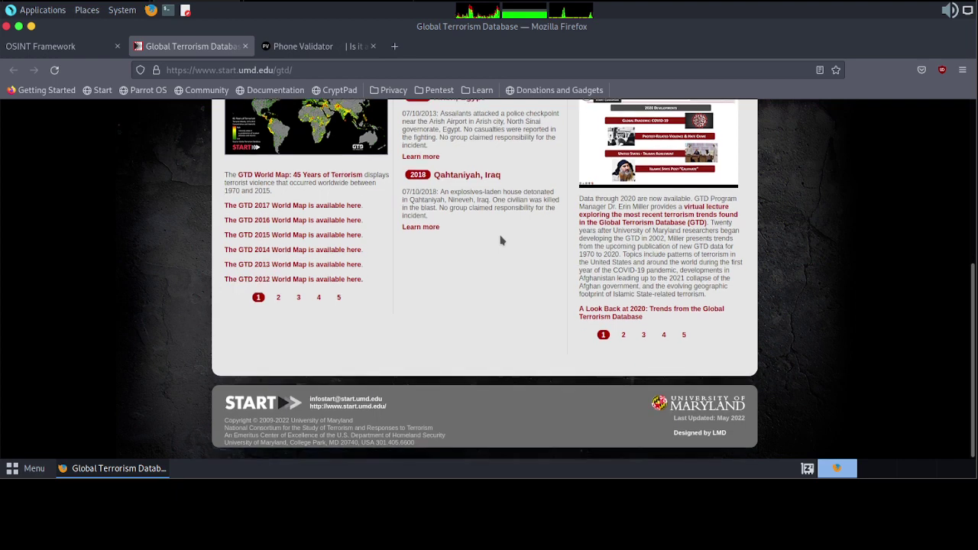
scroll(500, 240, "up", 5)
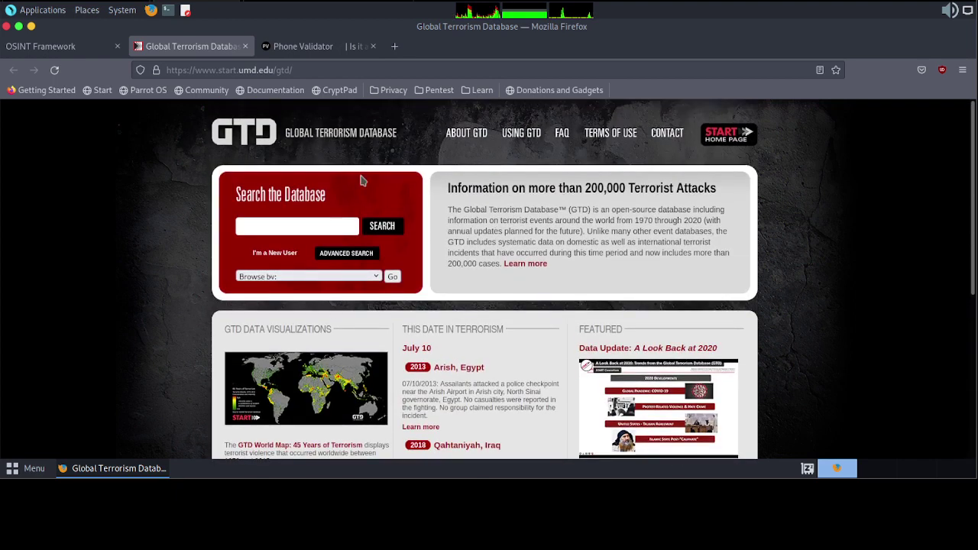
left_click(374, 279)
left_click(375, 279)
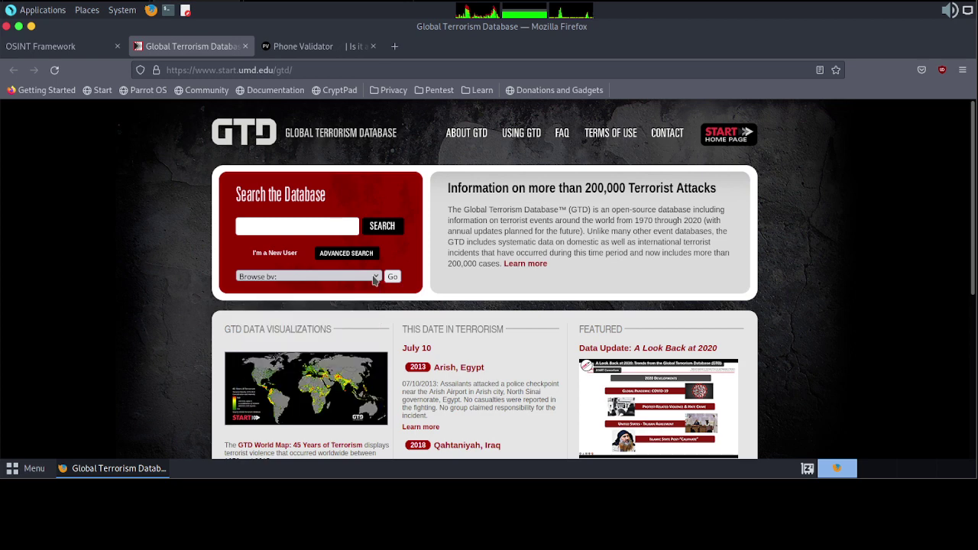
left_click(374, 281)
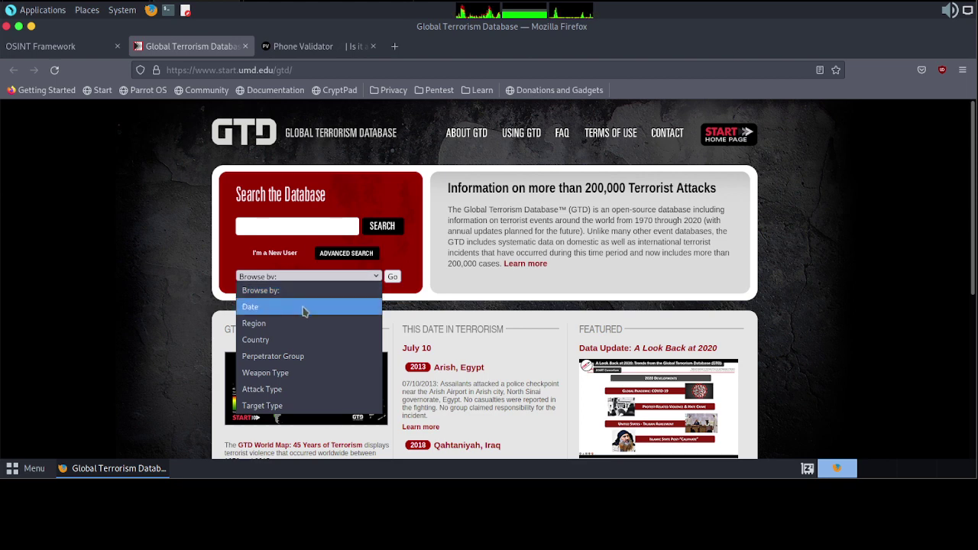
left_click(303, 308)
left_click(288, 226)
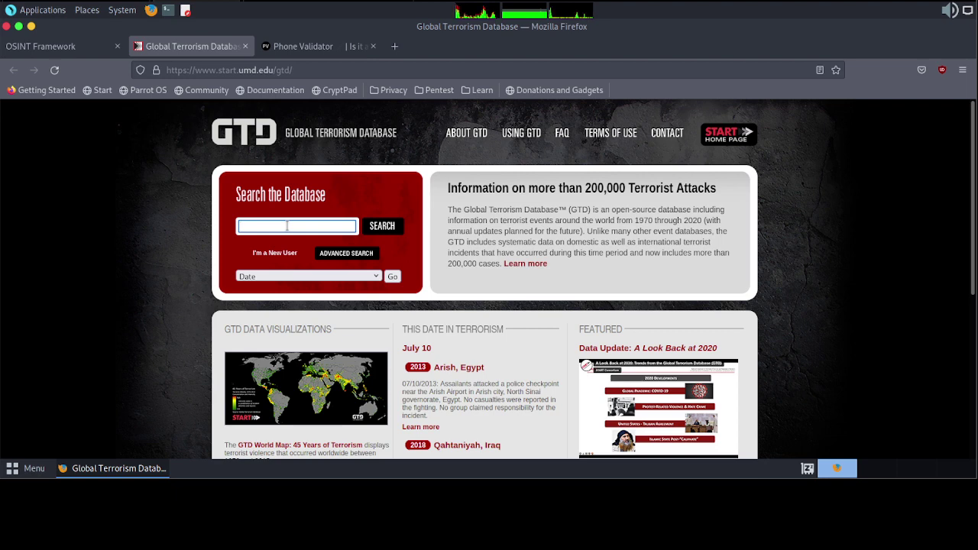
type("rozy")
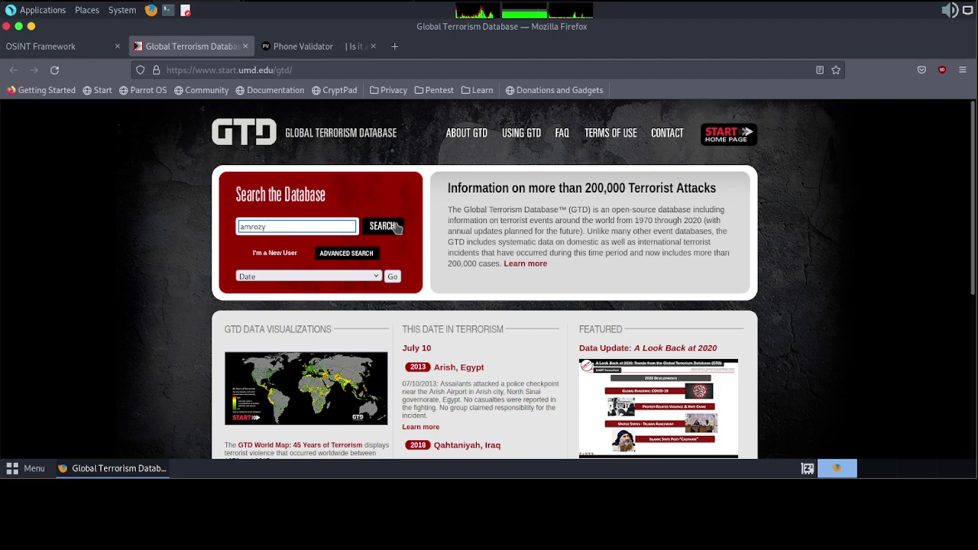
Submit the GTD search for the suspect's name, which returns 0 incidents.
left_click(396, 228)
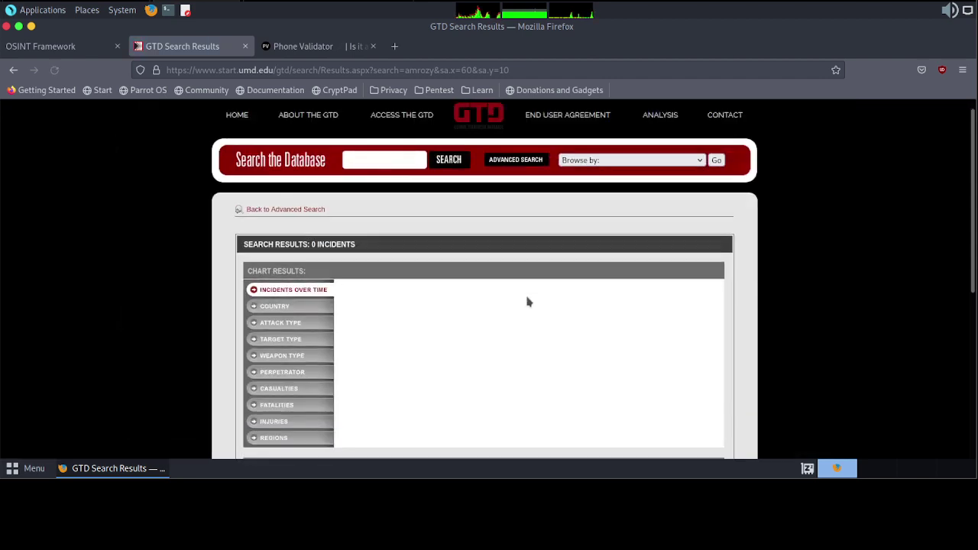
scroll(533, 298, "down", 1)
scroll(538, 292, "up", 1)
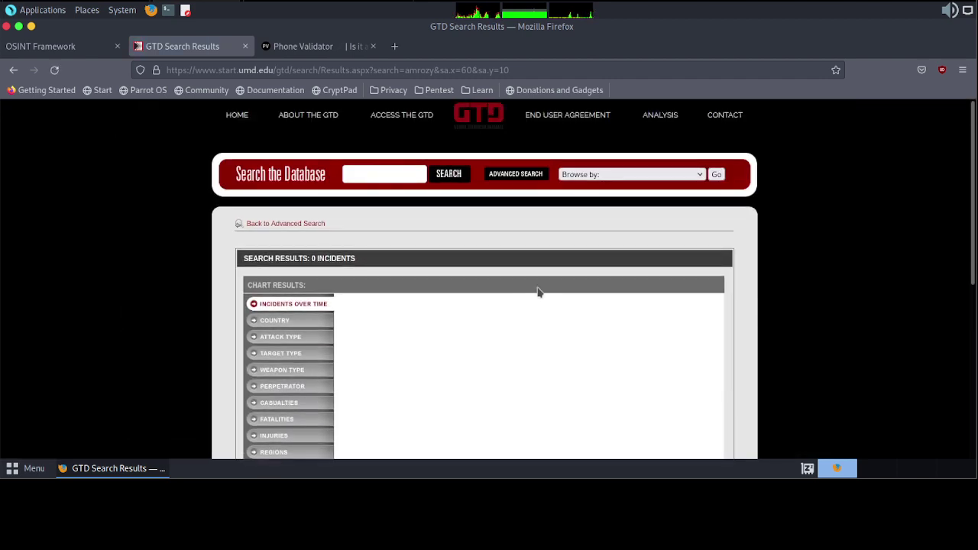
scroll(538, 292, "down", 5)
scroll(538, 293, "down", 1)
scroll(538, 292, "up", 6)
Show the suspect's search results charted by country.
left_click(395, 175)
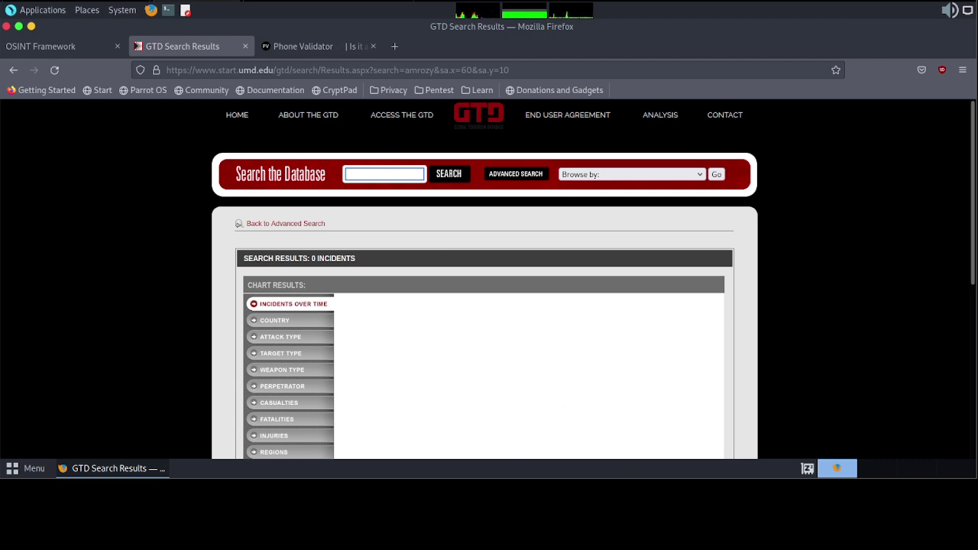
left_click(383, 177)
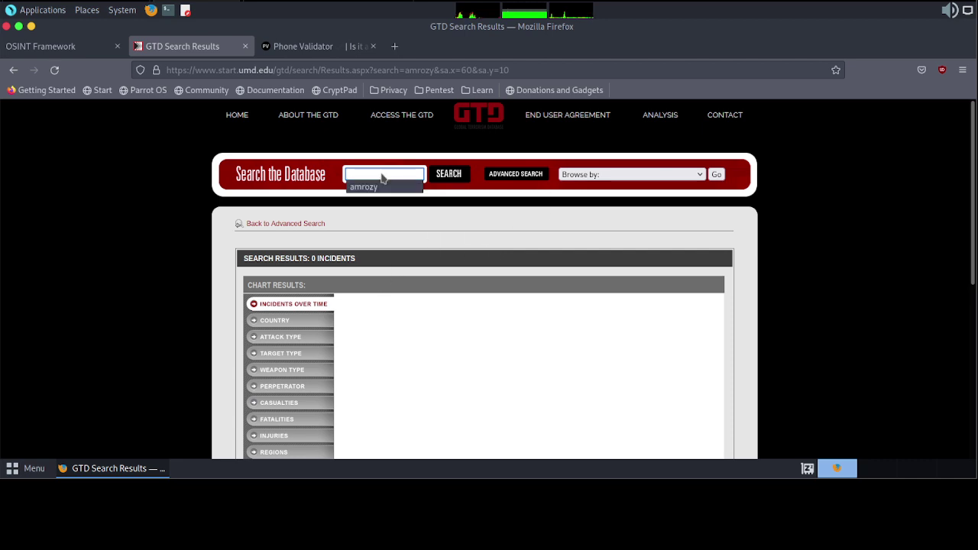
left_click(278, 325)
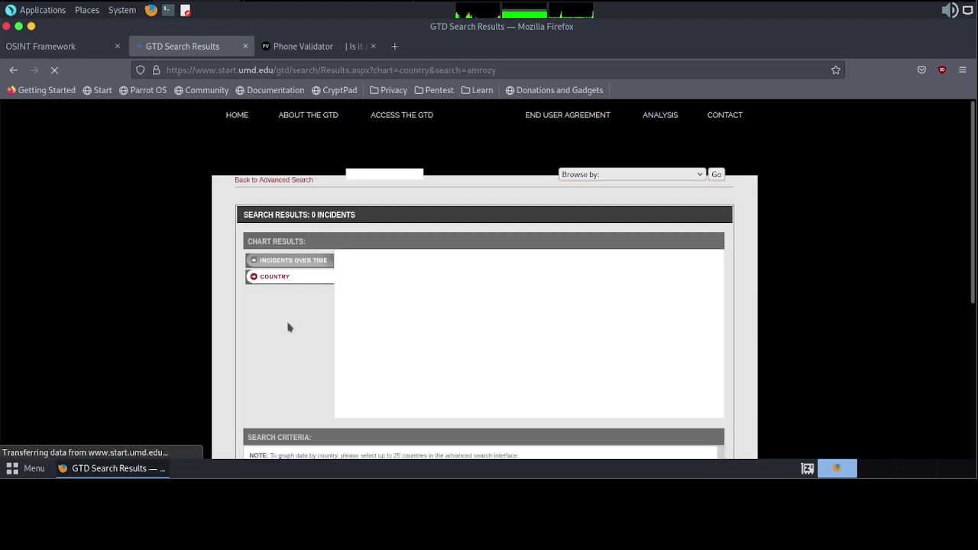
Search GTD for the second suspect's name and chart the results by country.
left_click(389, 175)
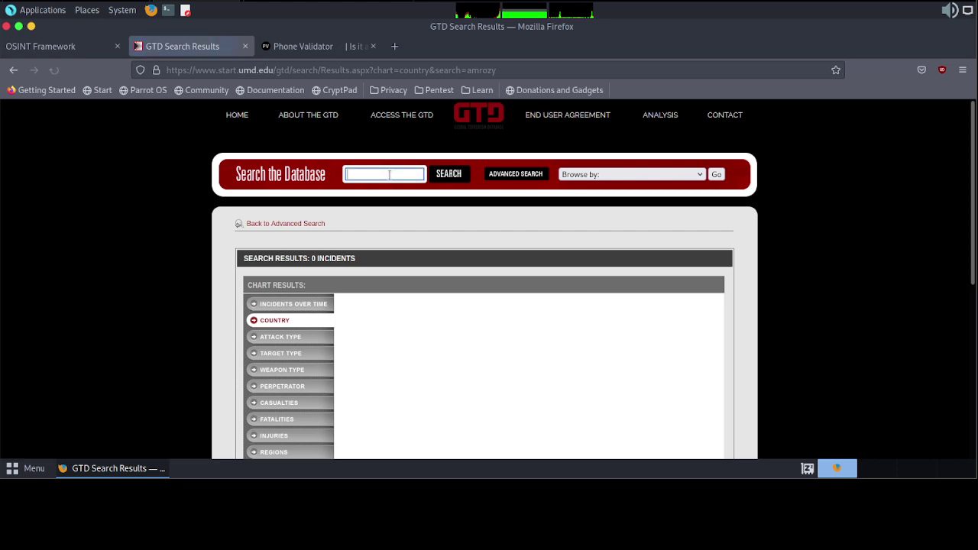
type("m samu")
type("dr")
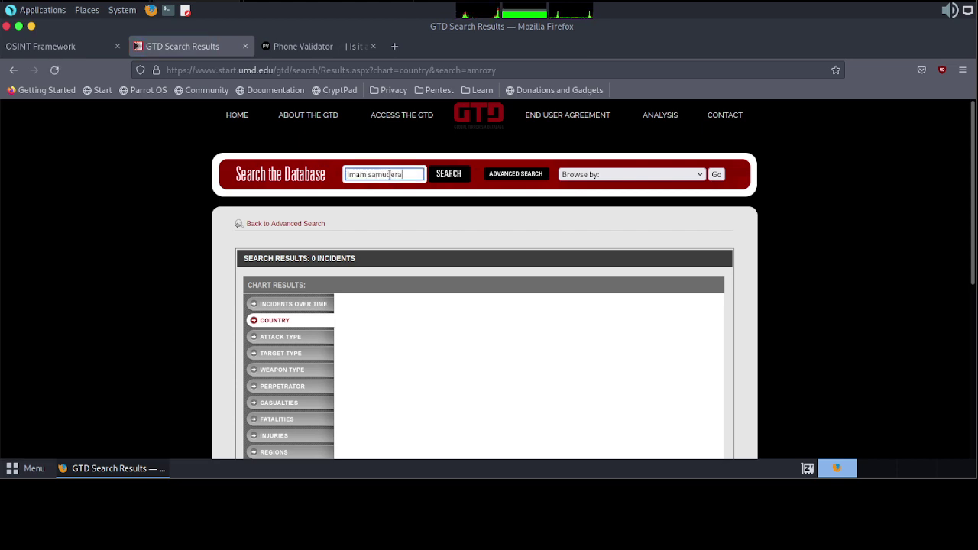
left_click(441, 181)
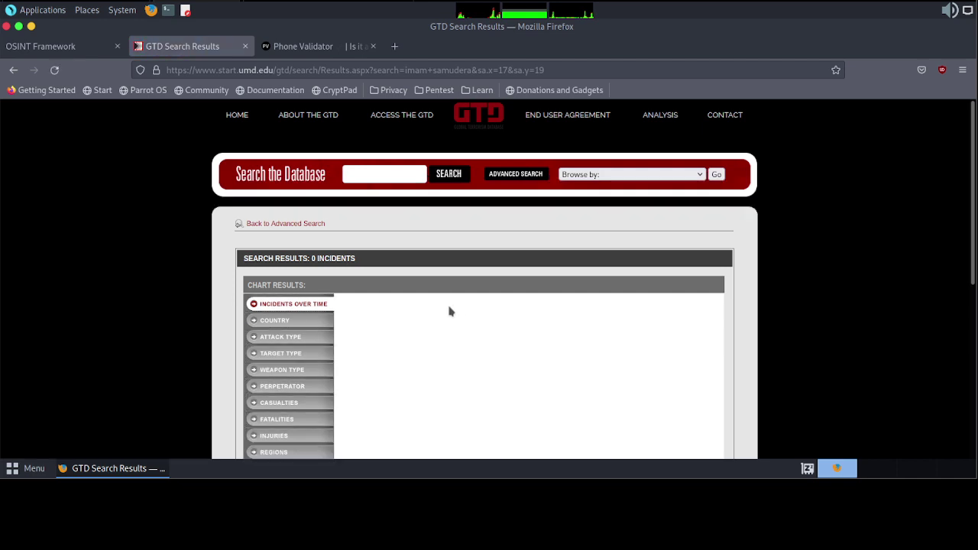
scroll(450, 311, "down", 1)
scroll(450, 311, "down", 1)
scroll(319, 269, "up", 1)
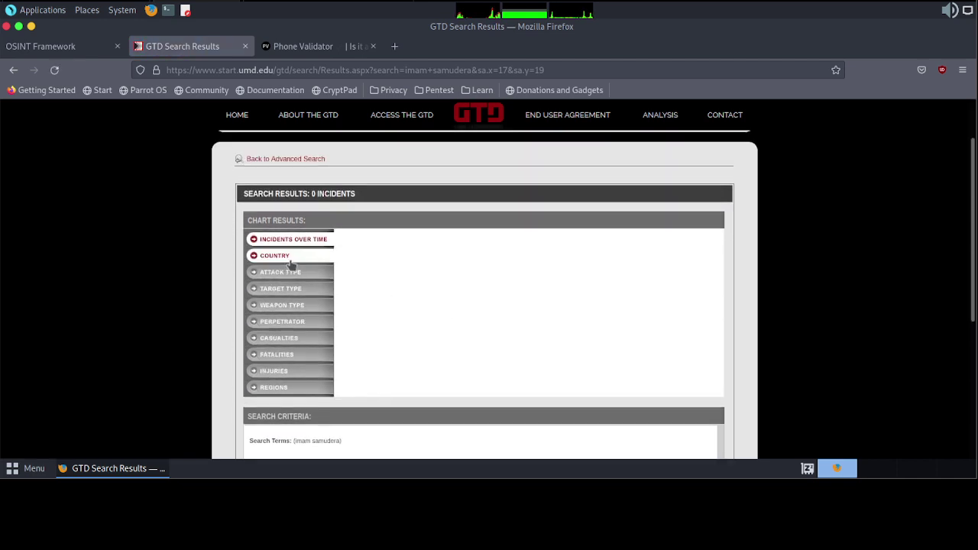
left_click(291, 258)
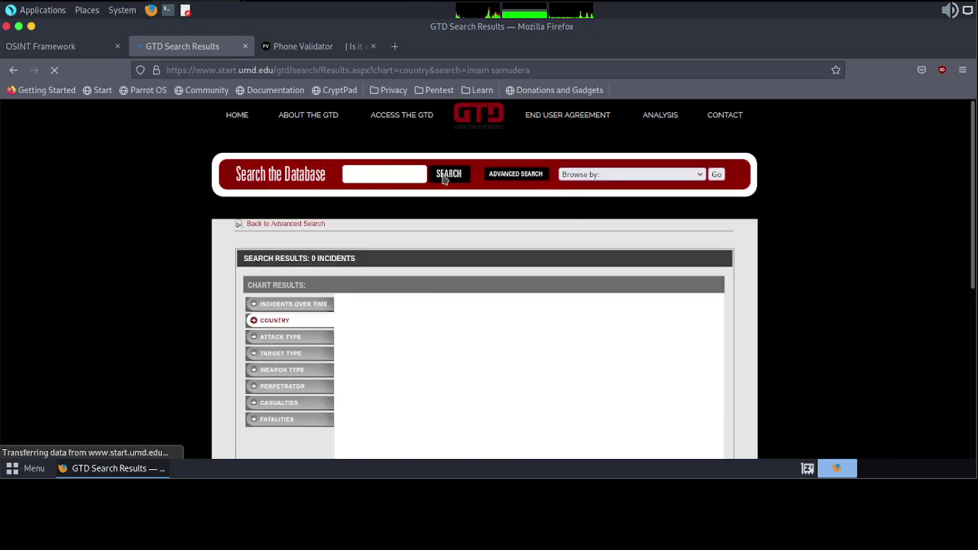
Search the third suspect's name, chart it by country, and close the GTD tab.
left_click(397, 171)
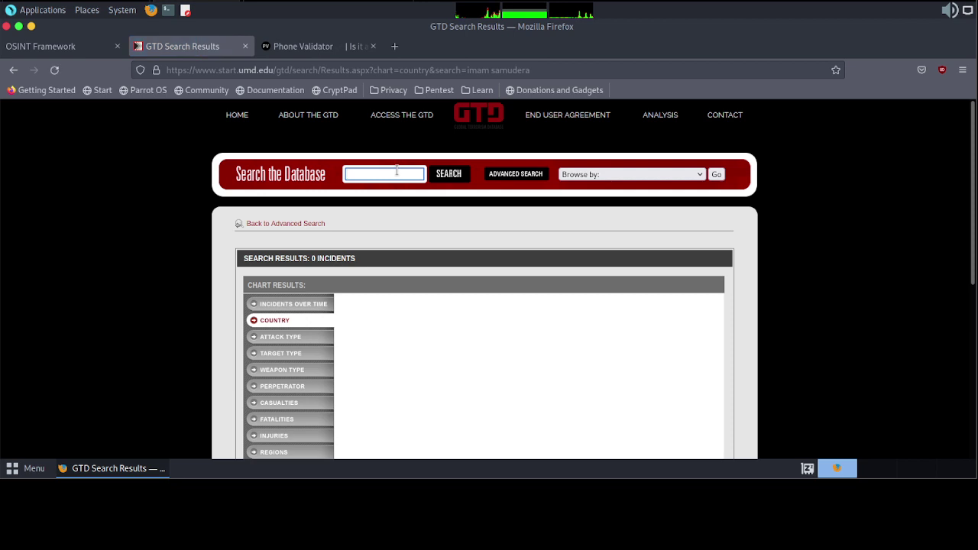
type("osamah bi")
type("n lad")
type("en")
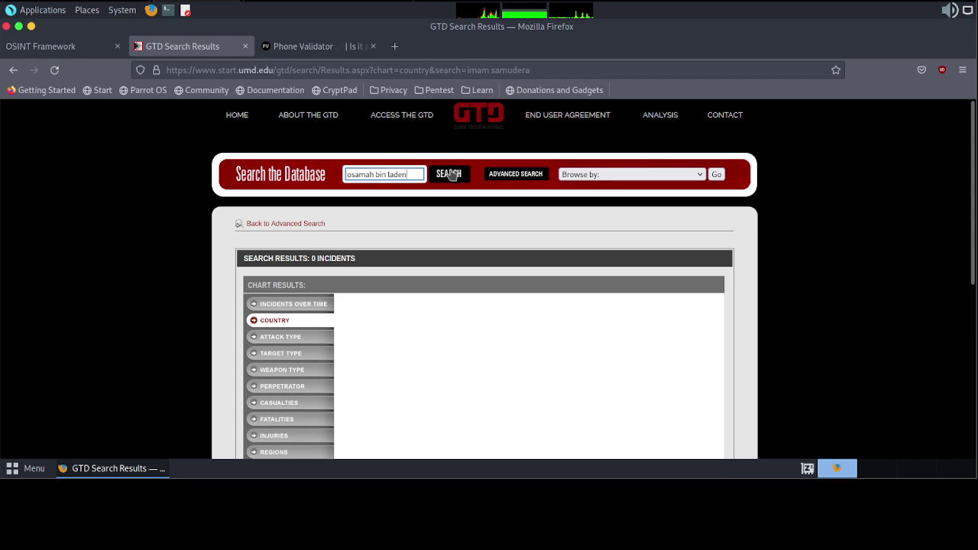
left_click(453, 175)
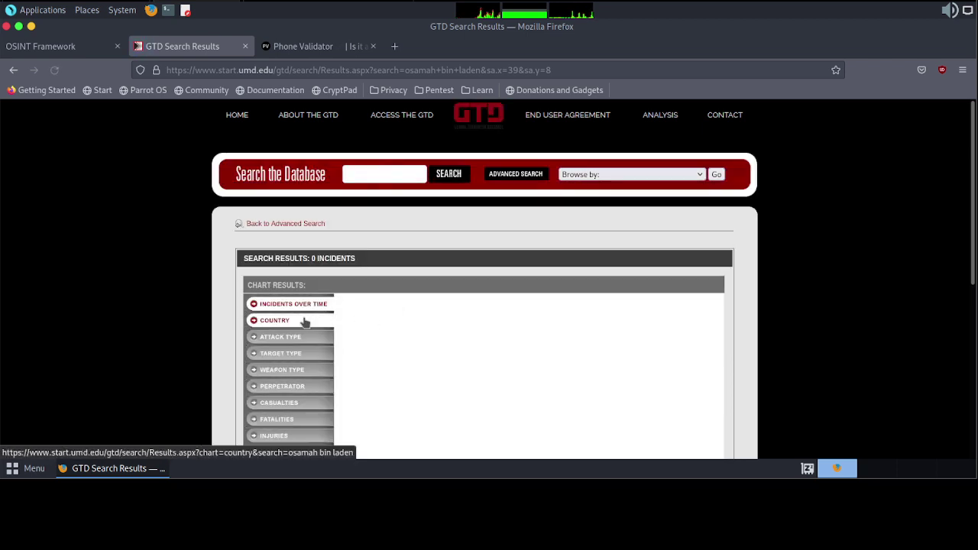
left_click(305, 322)
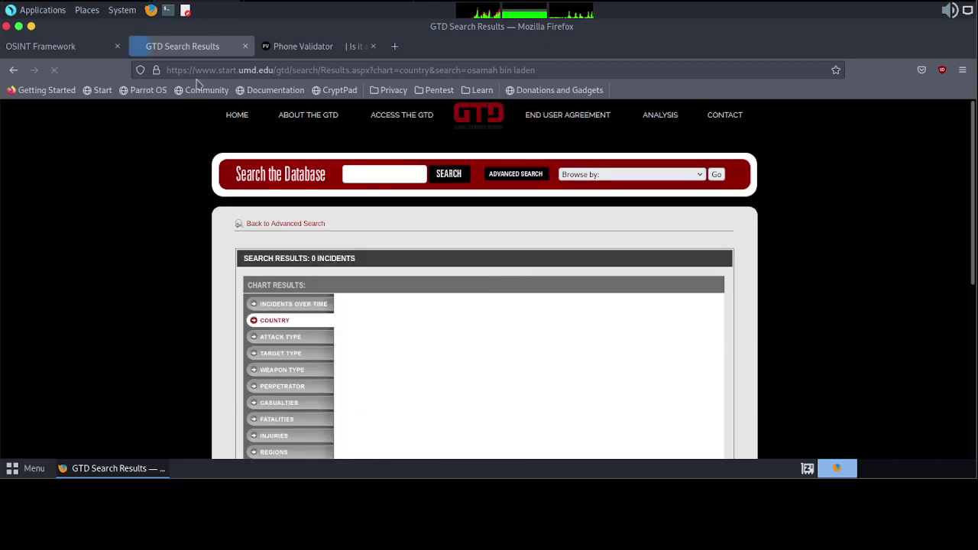
left_click(245, 46)
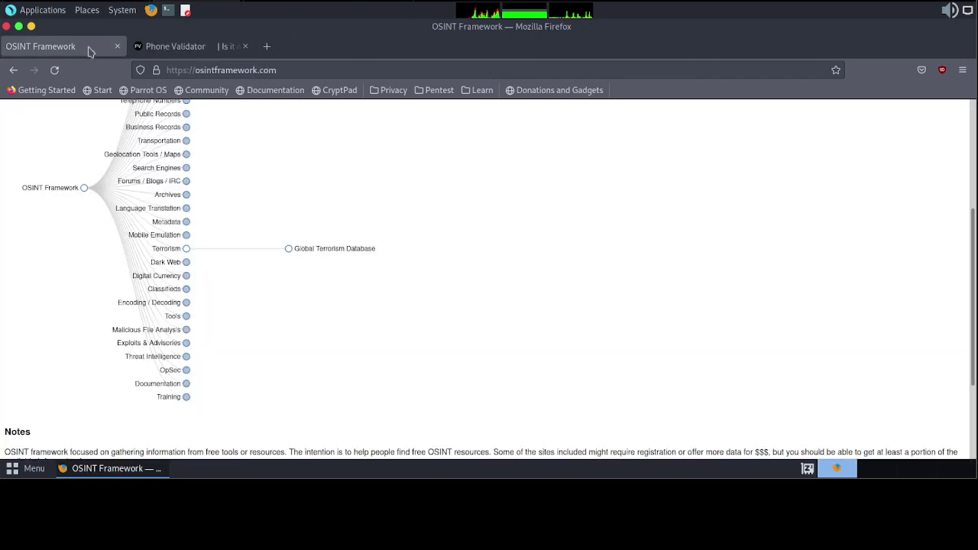
Collapse Terrorism, expand Threat Intelligence > Phishing, and open the OpenPhish feed.txt list.
left_click(318, 250)
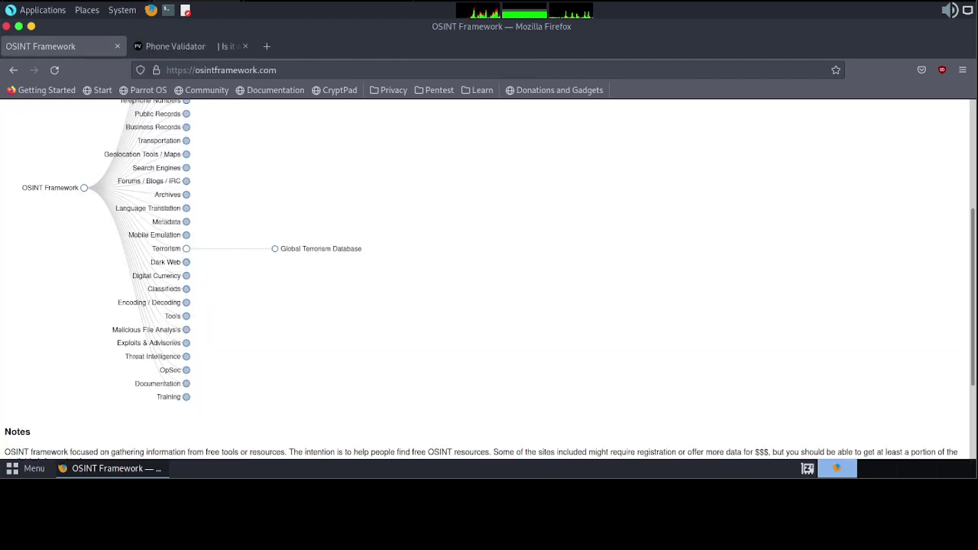
left_click(187, 359)
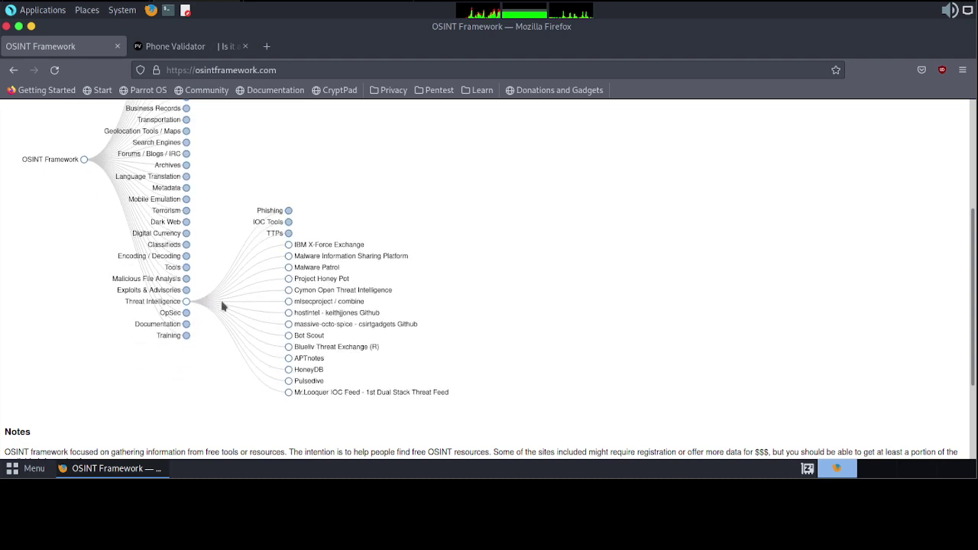
left_click(289, 210)
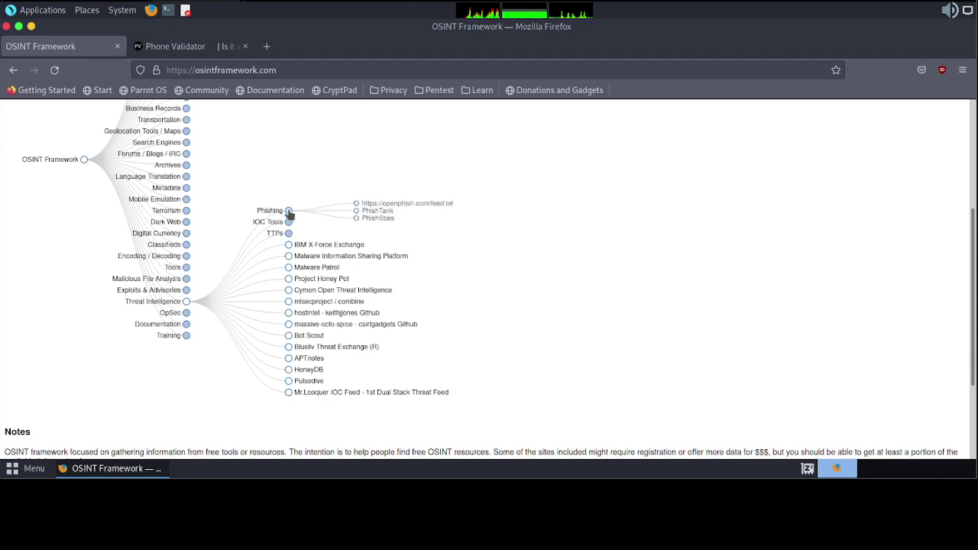
left_click(418, 203)
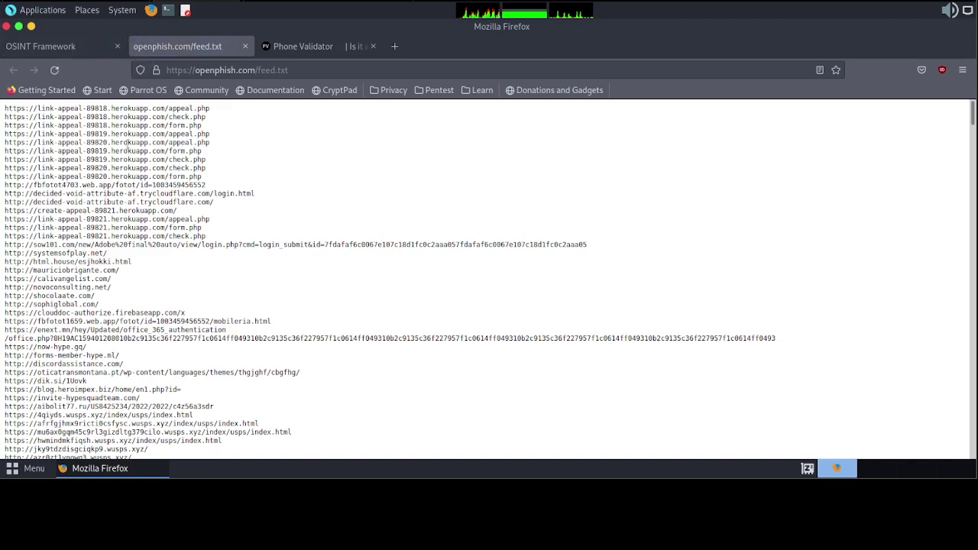
Back on the OSINT Framework tree, expand the OpSec branch.
scroll(127, 229, "down", 5)
scroll(127, 229, "up", 3)
left_click(84, 47)
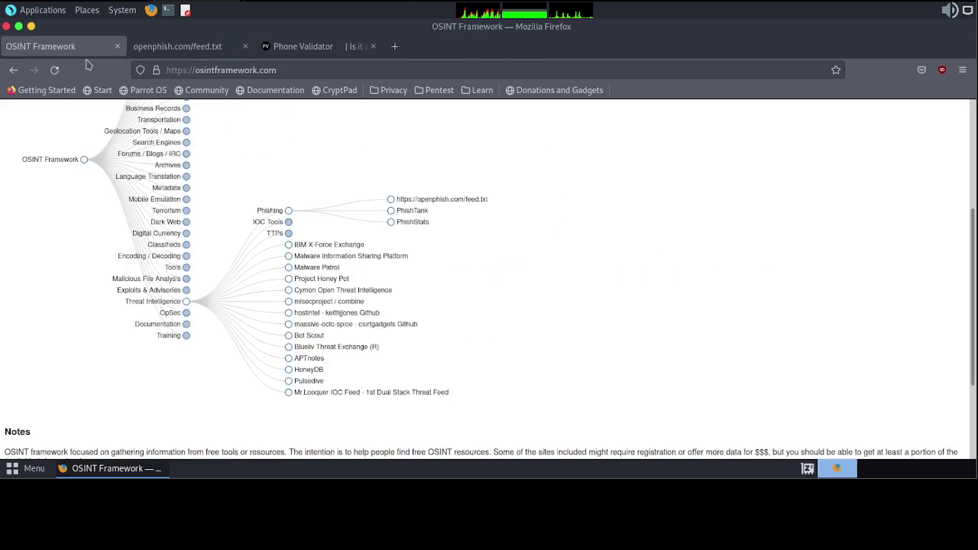
left_click(186, 313)
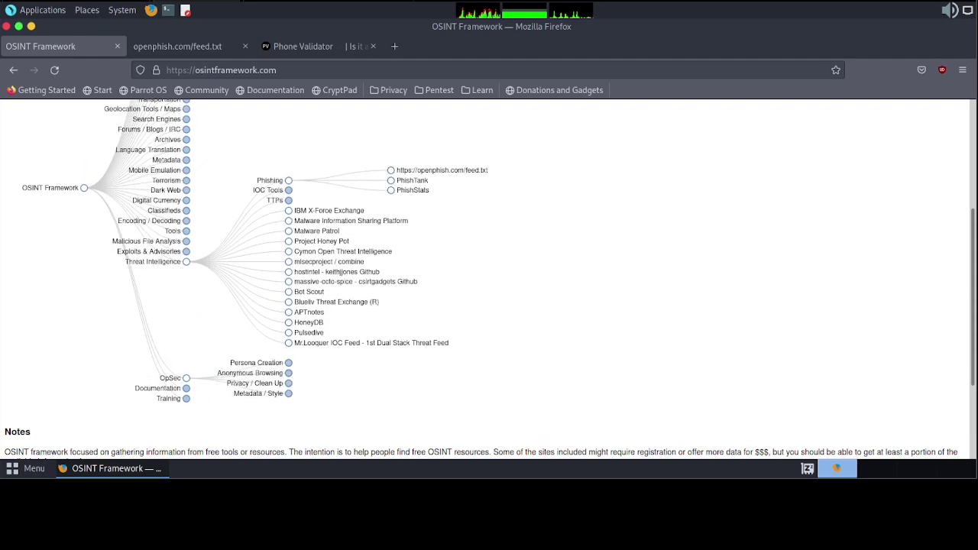
Collapse Threat Intelligence, expand Anonymous Browsing, and open the Firefox-debloat GitHub project.
left_click(187, 262)
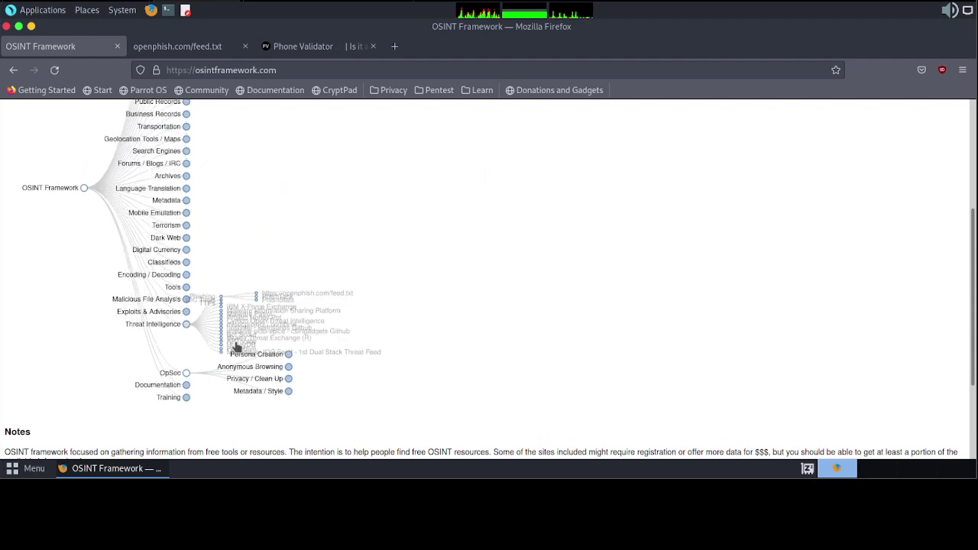
left_click(288, 363)
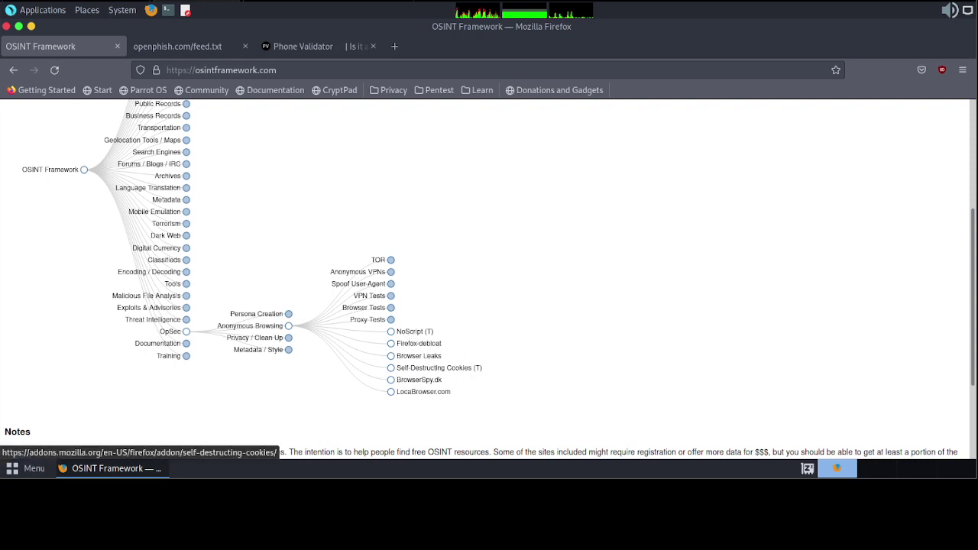
left_click(416, 350)
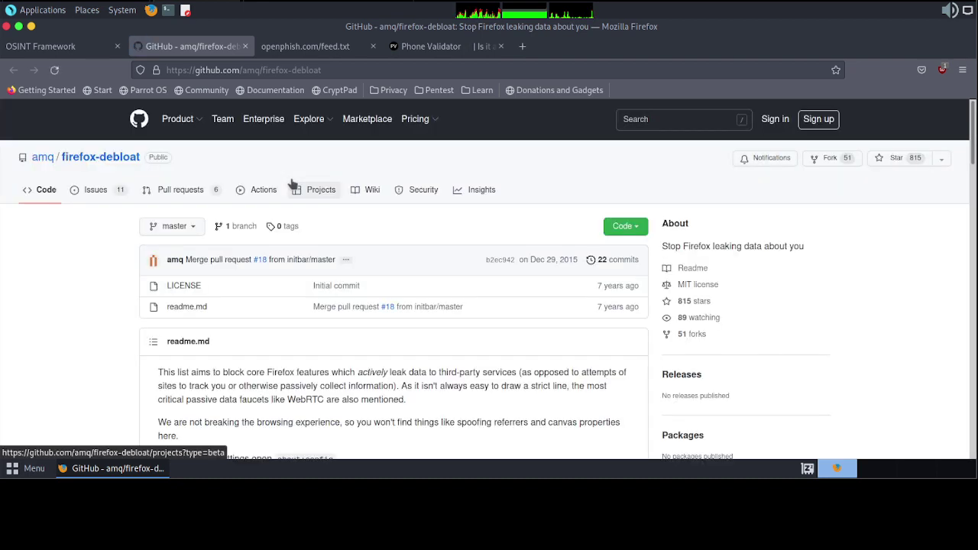
Return to the OSINT Framework tree and minimize Firefox to the desktop.
left_click(53, 47)
scroll(231, 242, "up", 3)
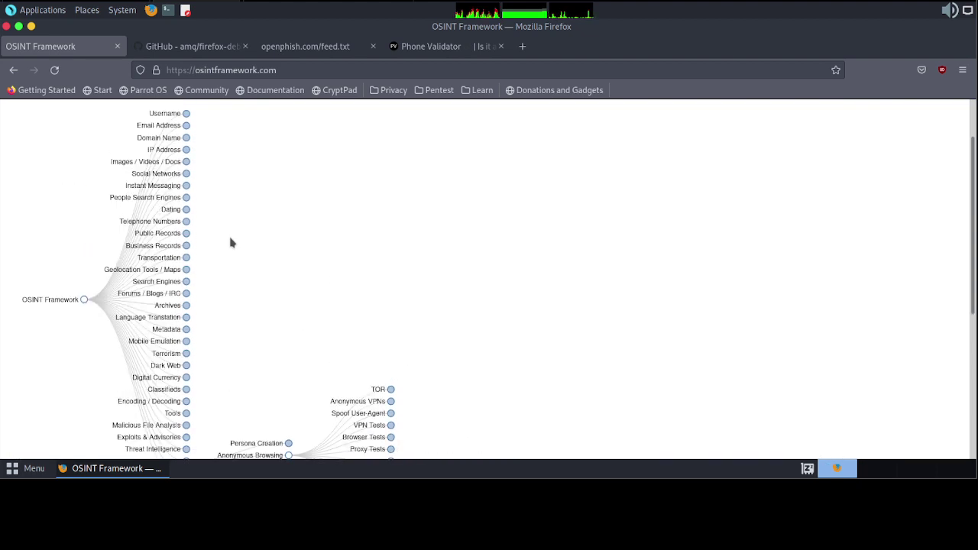
scroll(231, 242, "down", 2)
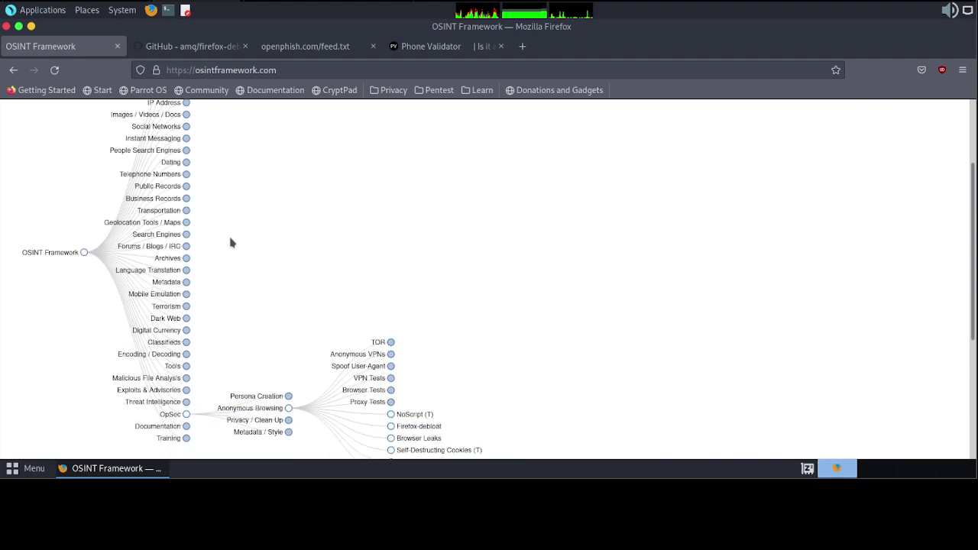
scroll(232, 242, "down", 2)
scroll(231, 242, "up", 4)
scroll(231, 242, "up", 2)
scroll(231, 242, "down", 2)
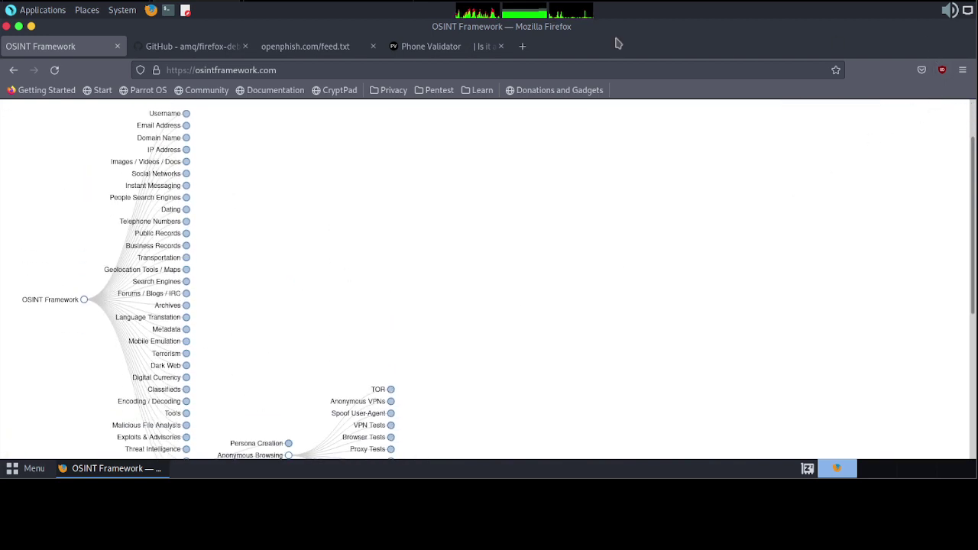
left_click(19, 27)
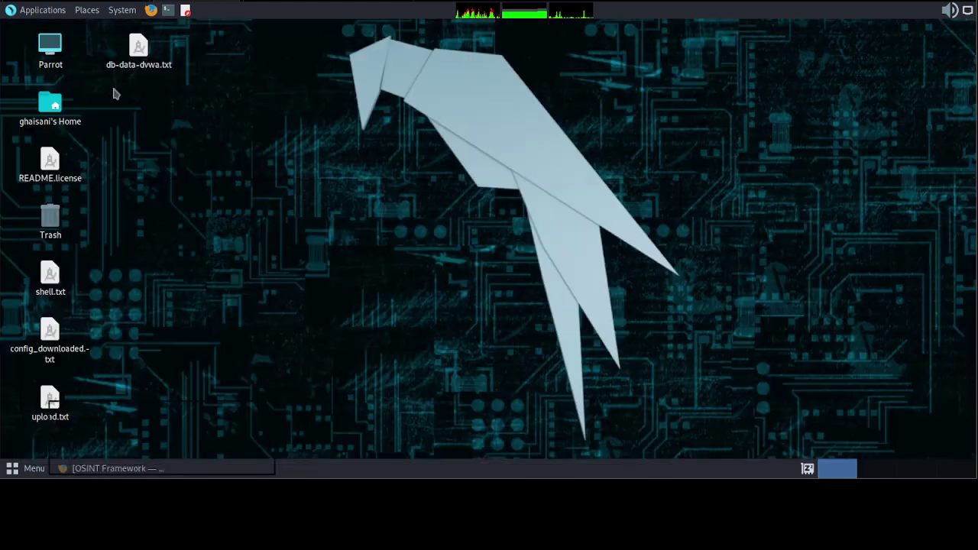